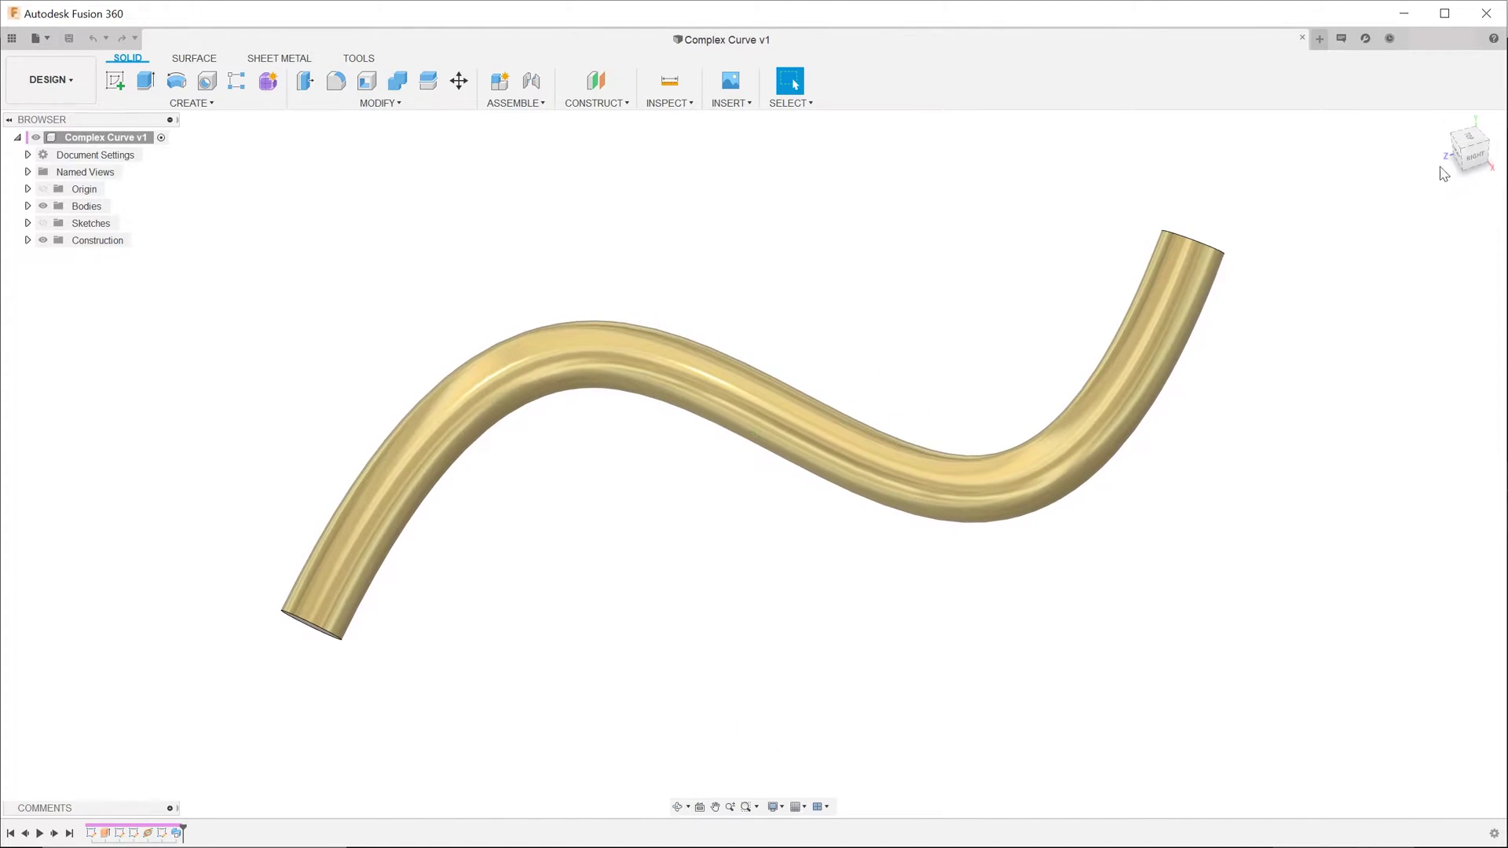
Inspect the finished swept tube from the Top and Right views, then pan it up and right.
{"action": "left_click", "coordinate": [1466, 142]}
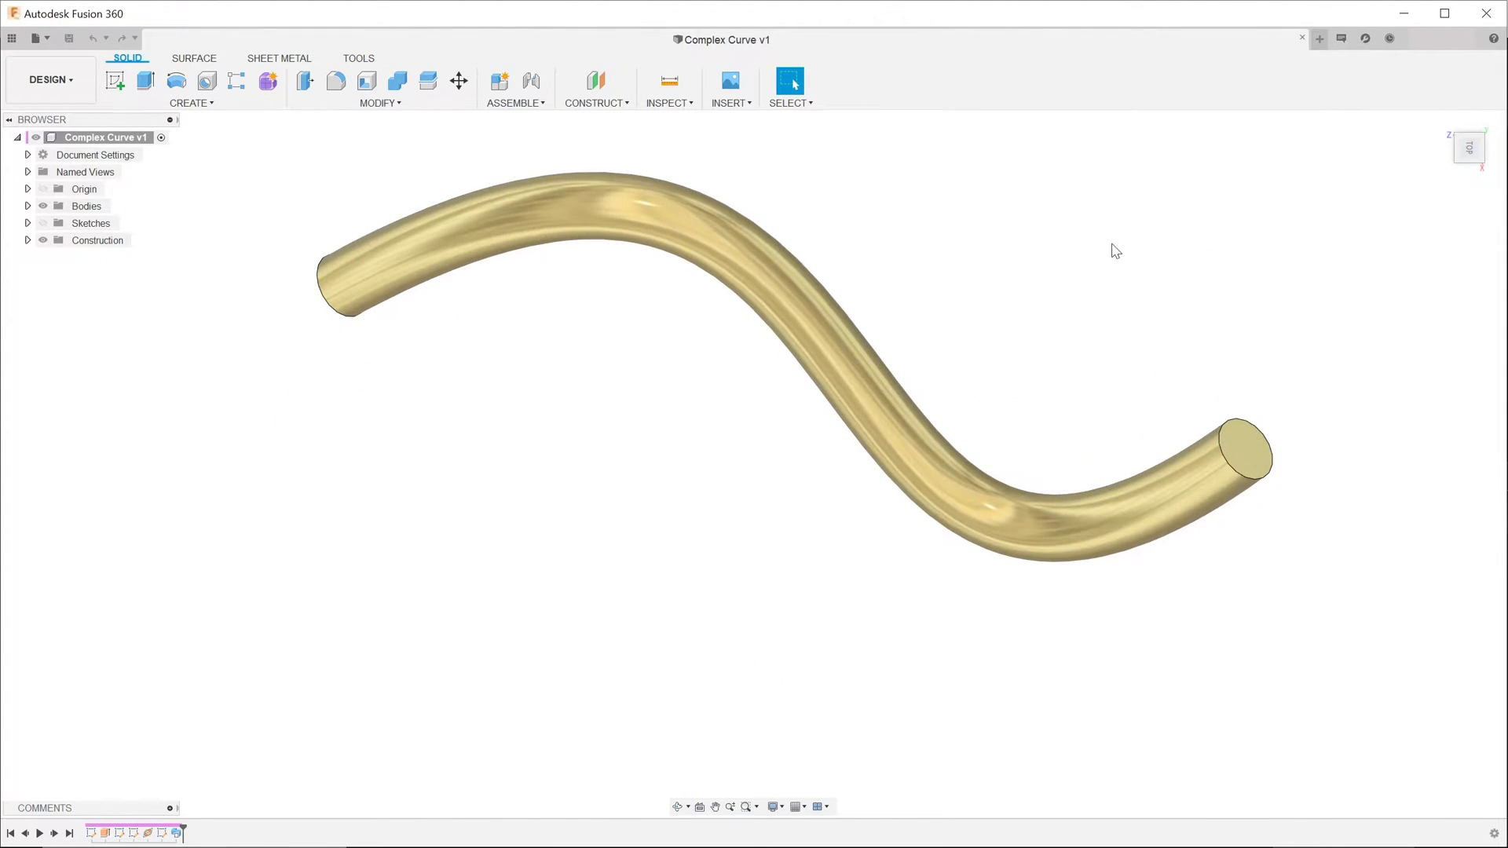
{"action": "scroll", "coordinate": [1081, 270], "scroll_direction": "up", "scroll_amount": 3}
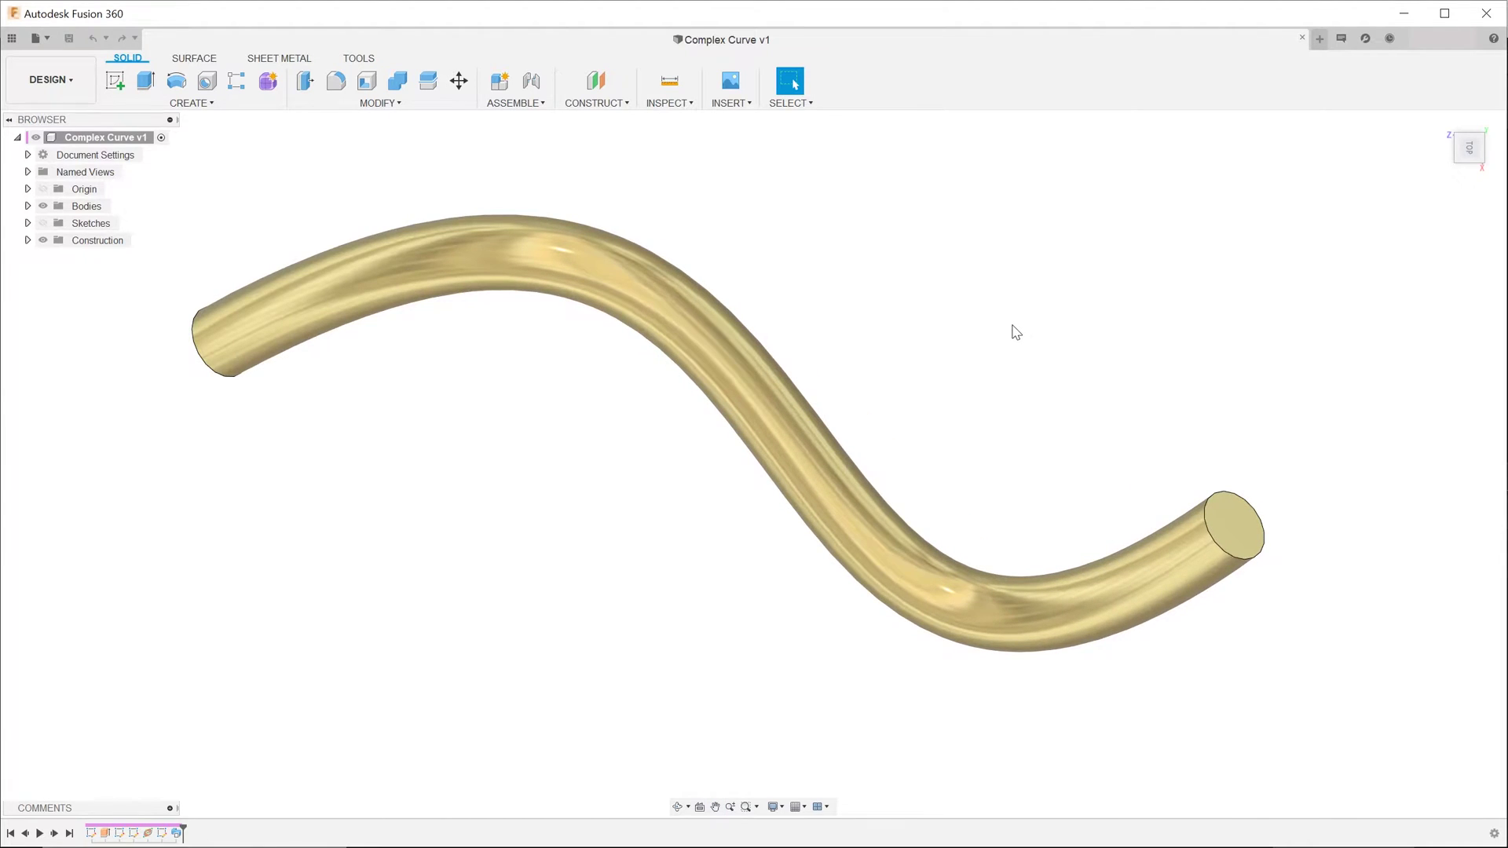
{"action": "left_click", "coordinate": [1471, 173]}
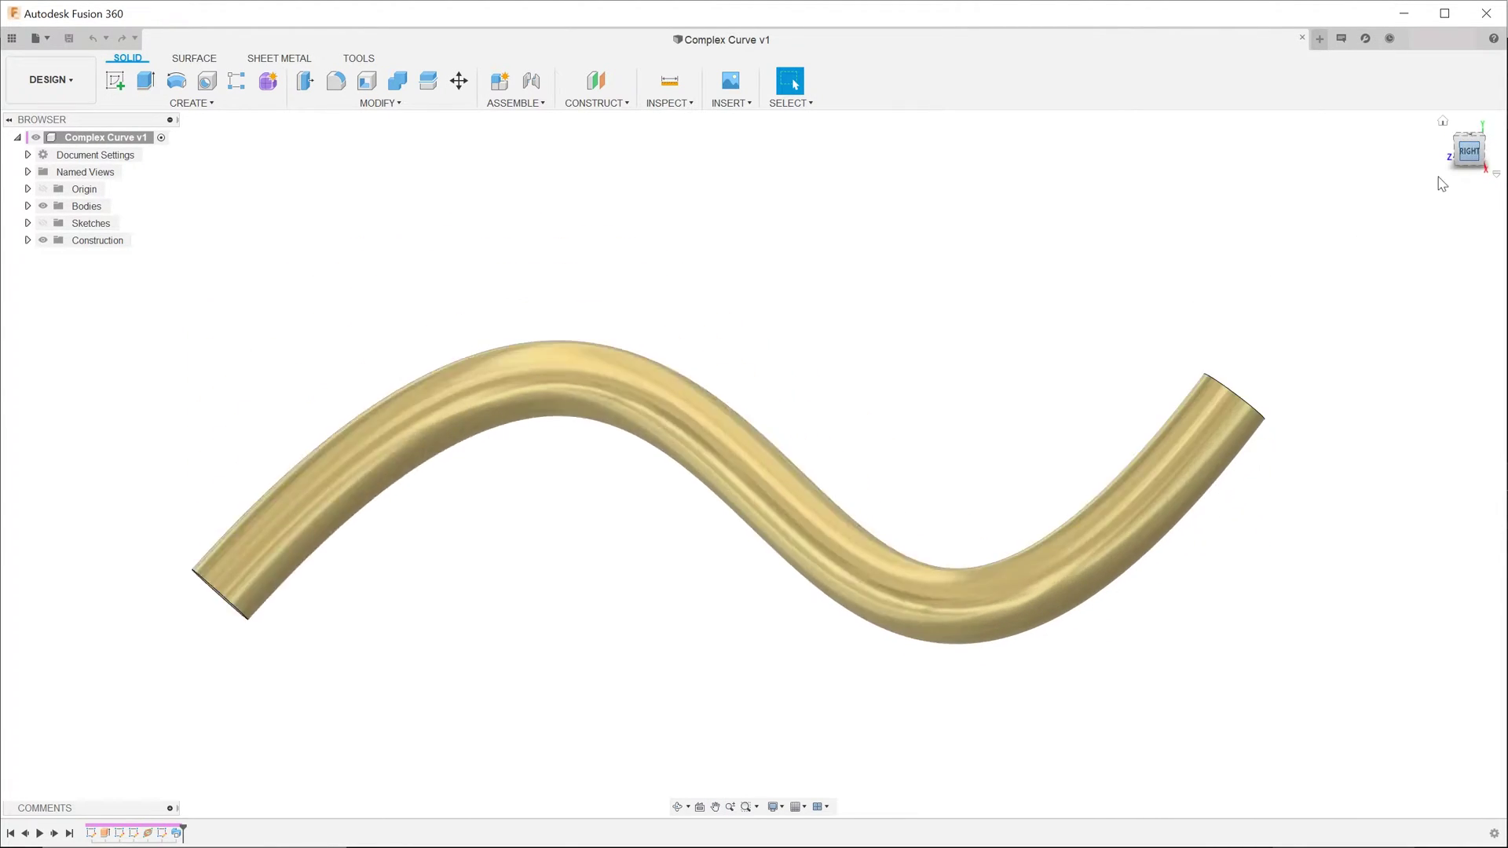
{"action": "left_click_drag", "start_coordinate": [763, 283], "coordinate": [831, 245]}
{"action": "key", "text": "Escape"}
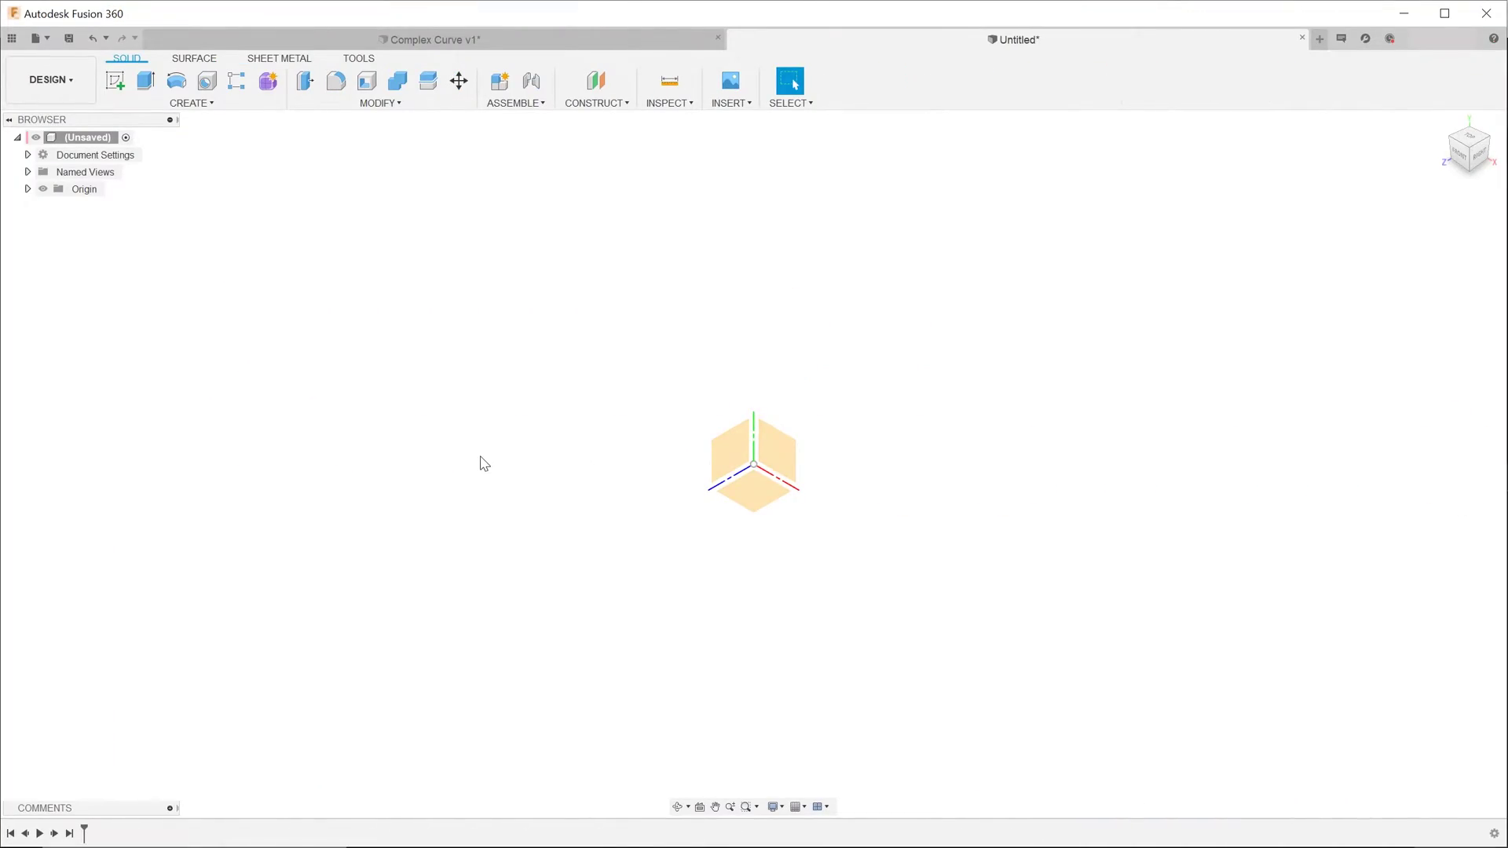
Draw a four-point S-shaped spline in a new YZ-plane sketch and finish the sketch.
{"action": "right_click", "coordinate": [731, 454]}
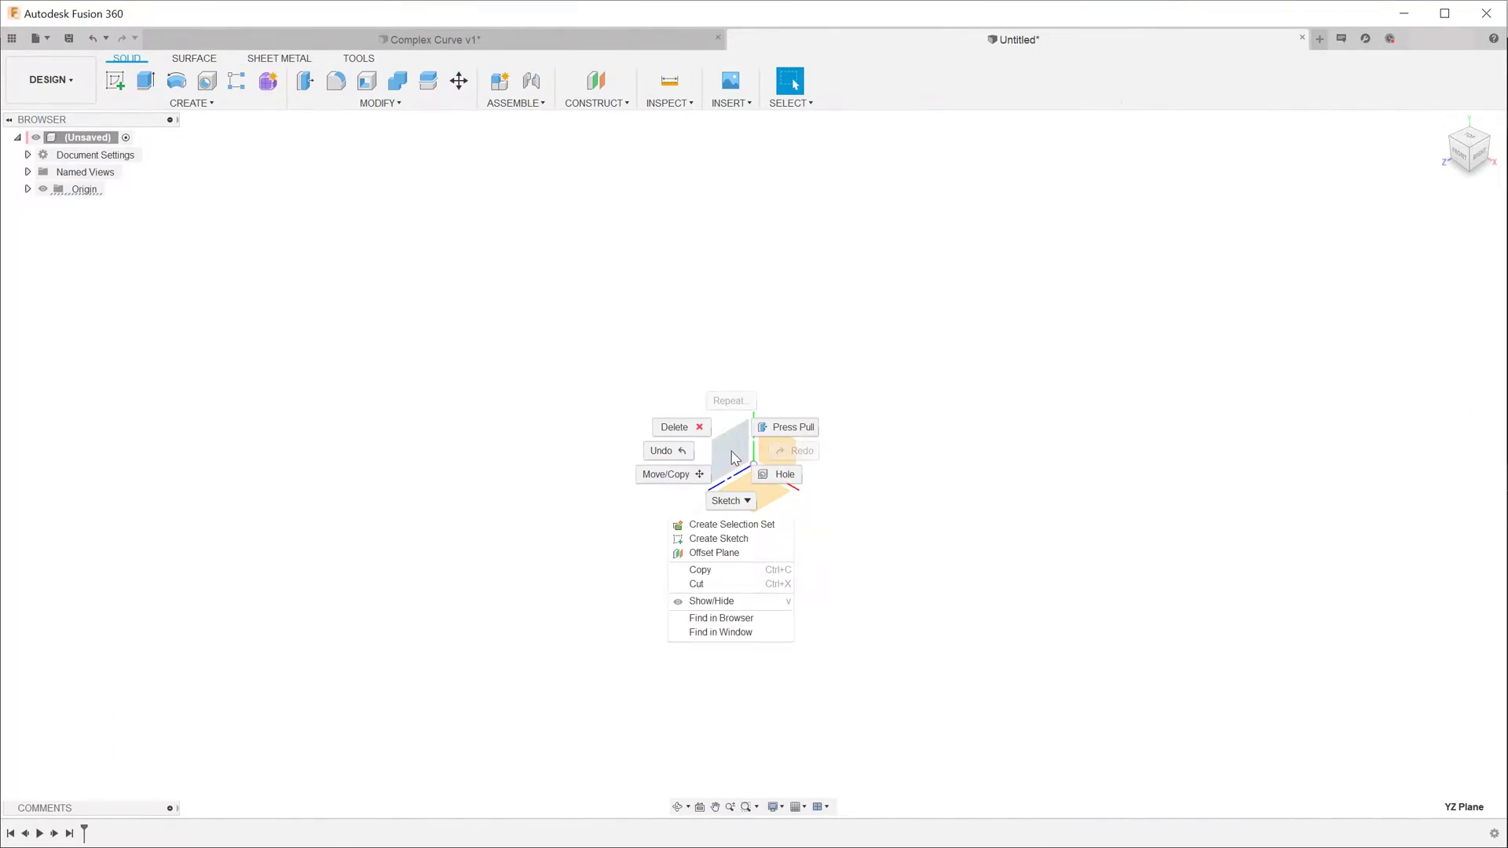
{"action": "left_click", "coordinate": [743, 540]}
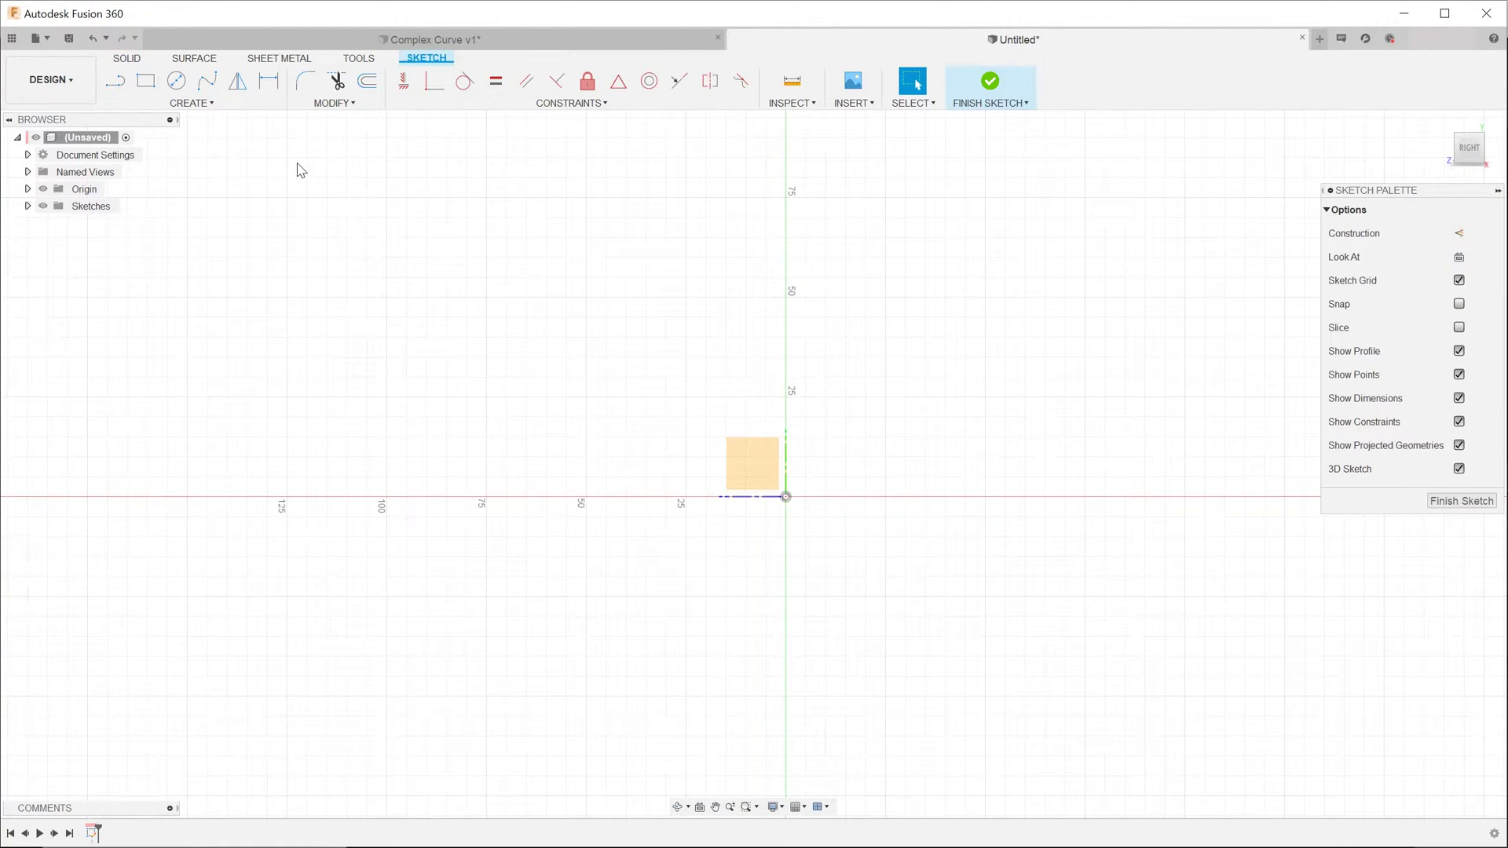
{"action": "left_click", "coordinate": [206, 81]}
{"action": "left_click", "coordinate": [545, 589]}
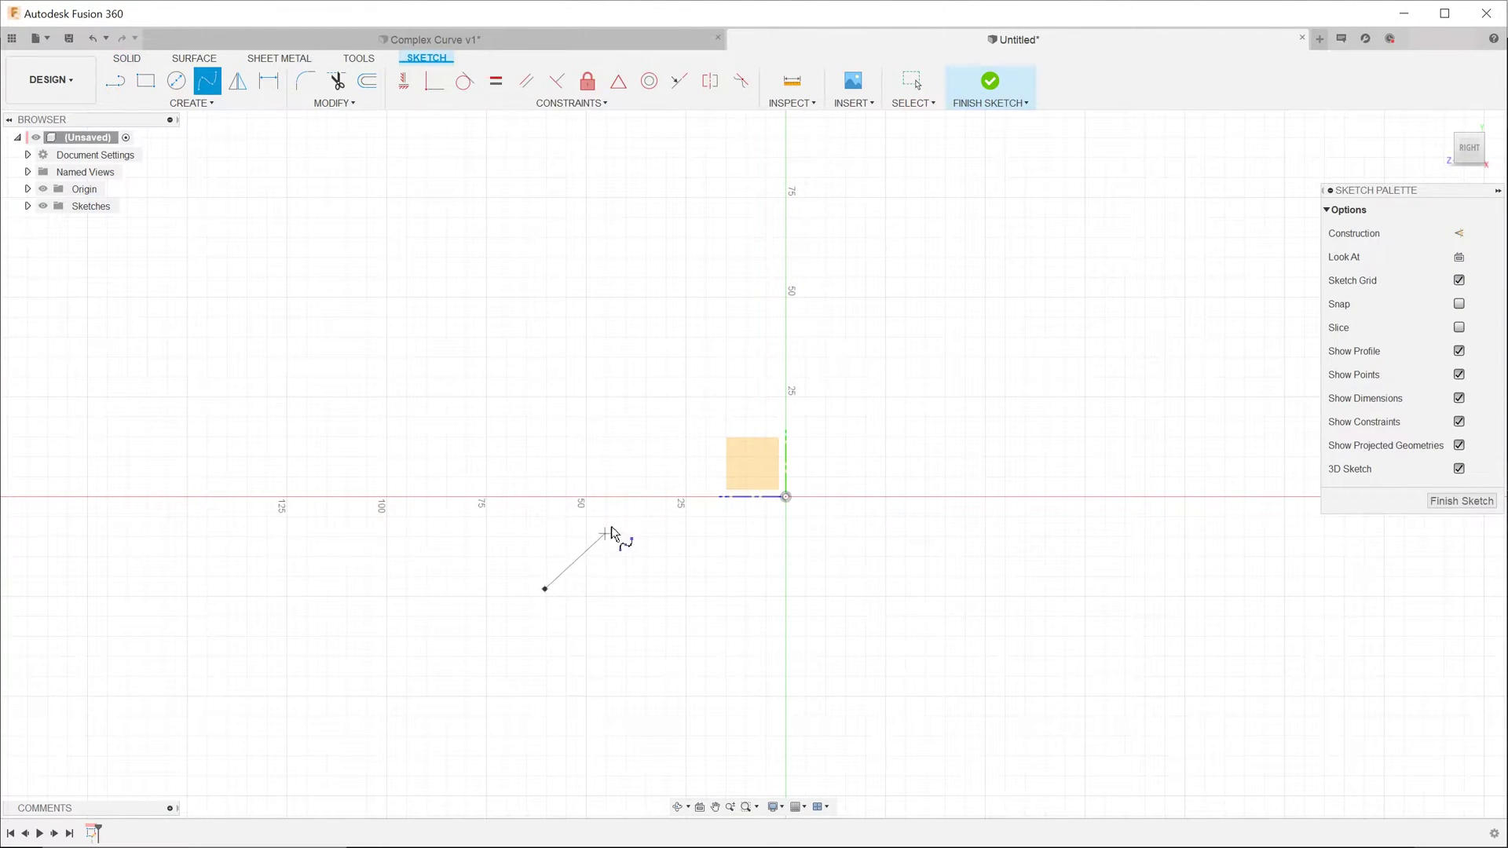
{"action": "left_click", "coordinate": [692, 462]}
{"action": "left_click", "coordinate": [859, 533]}
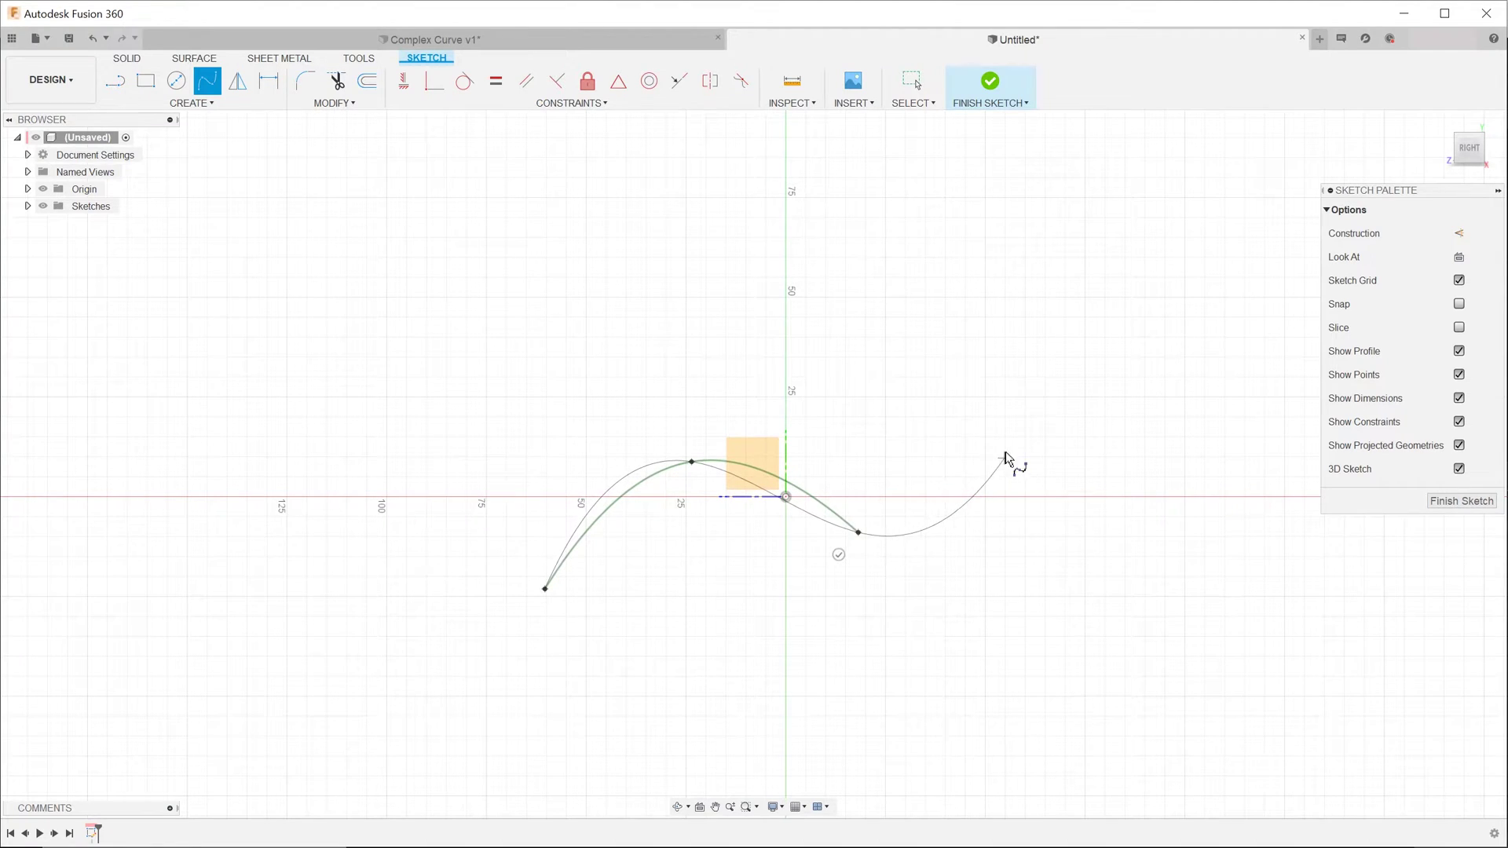
{"action": "double_click", "coordinate": [1018, 434]}
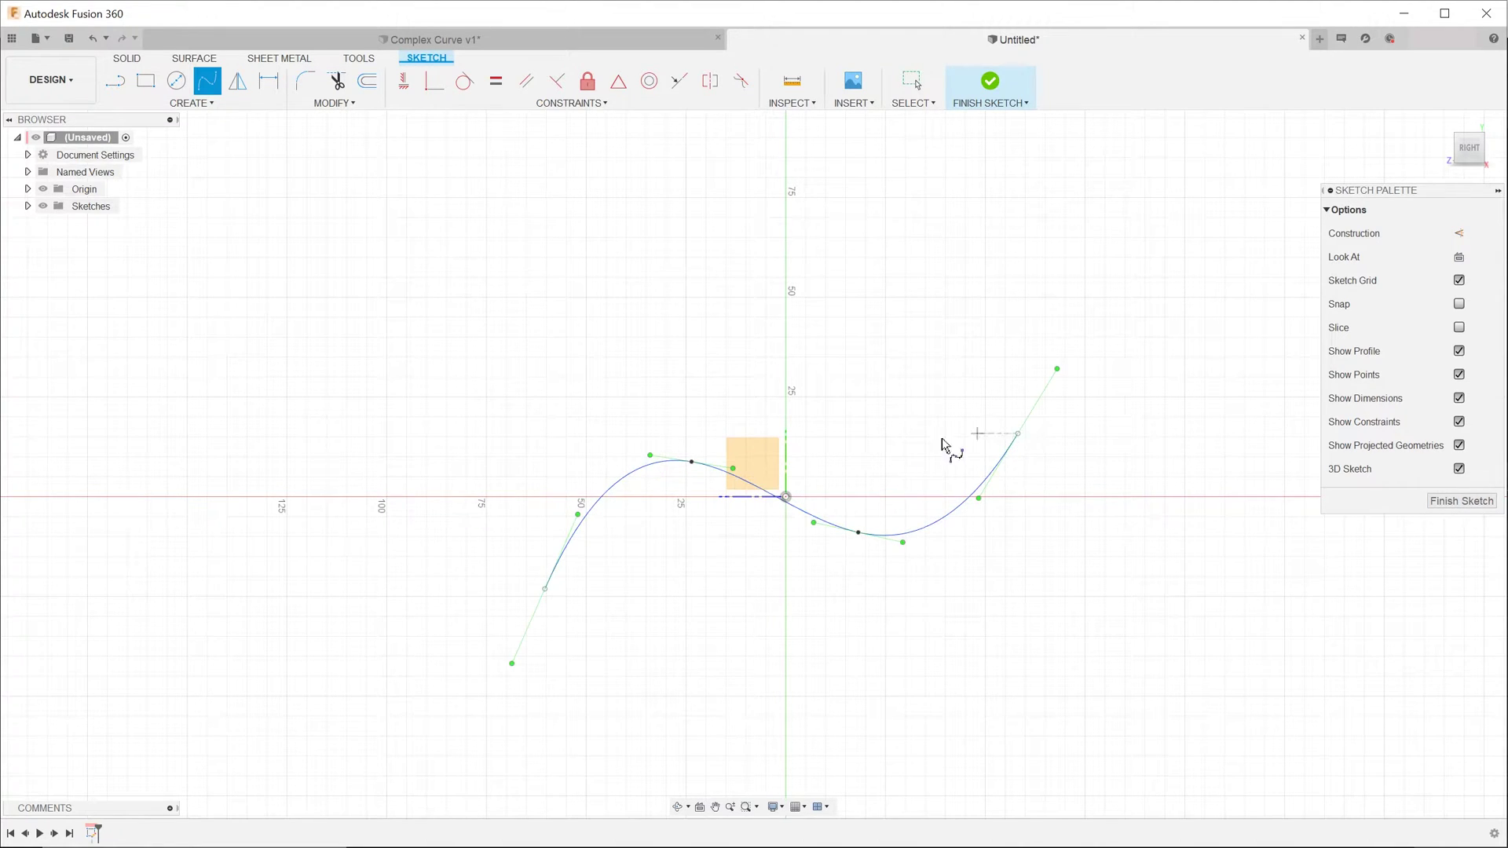
{"action": "left_click", "coordinate": [985, 107]}
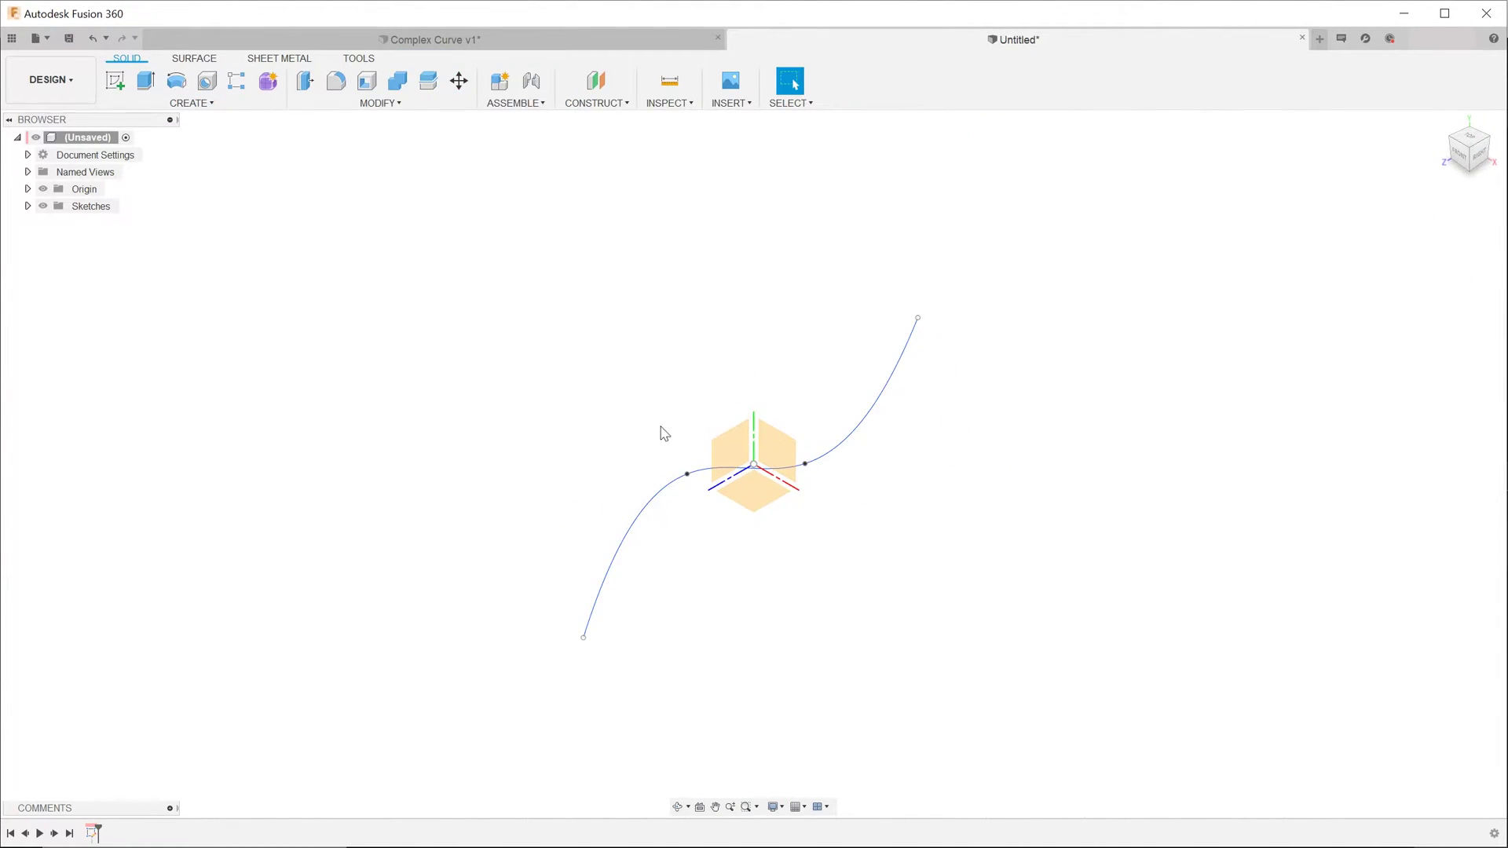
Extrude the spline as a surface, symmetric about the sketch plane at 35 mm.
{"action": "left_click", "coordinate": [192, 59]}
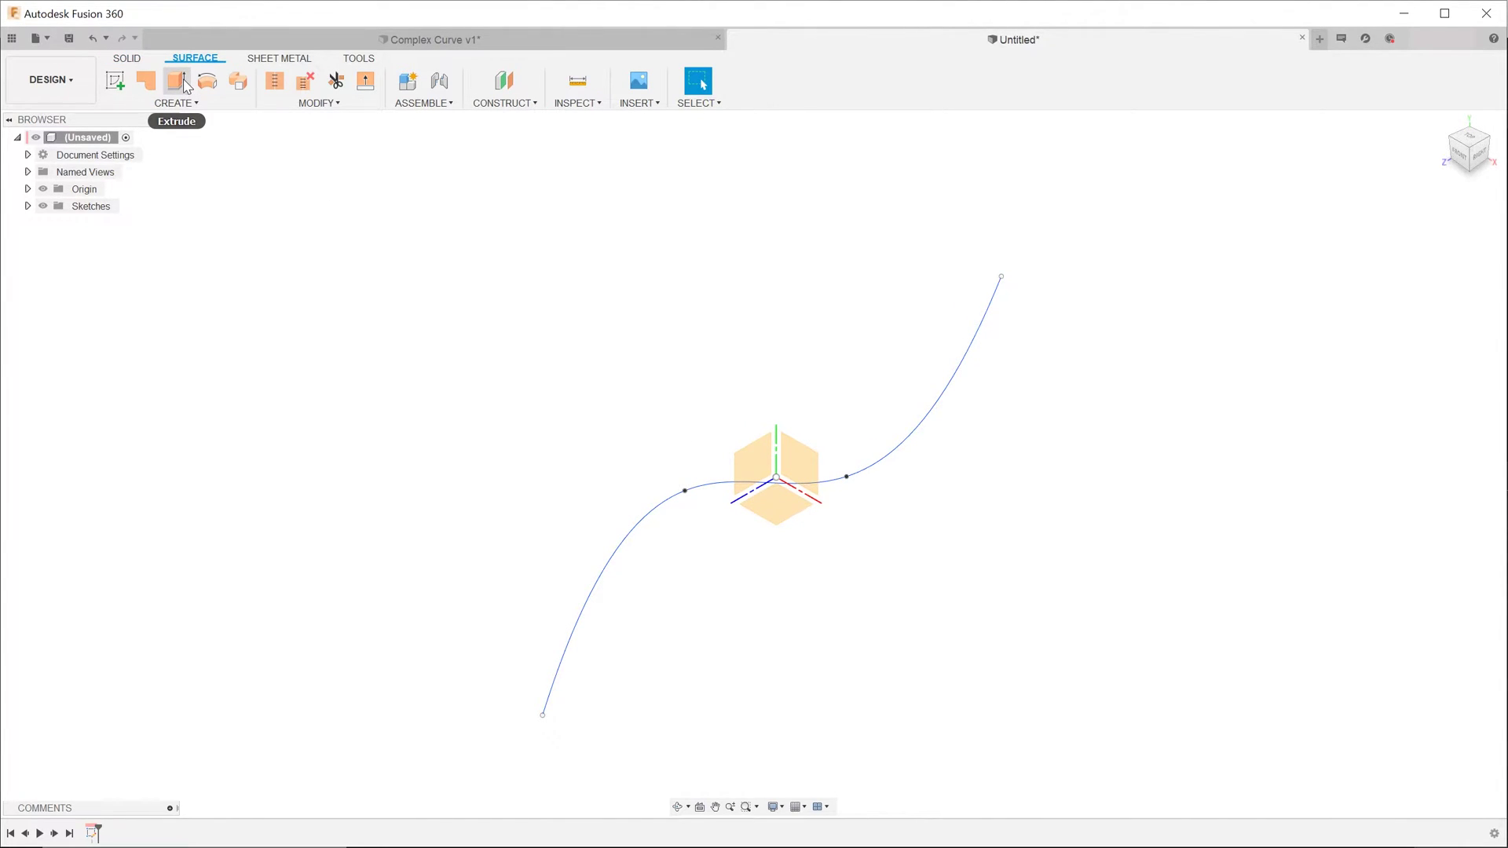
{"action": "left_click", "coordinate": [177, 81]}
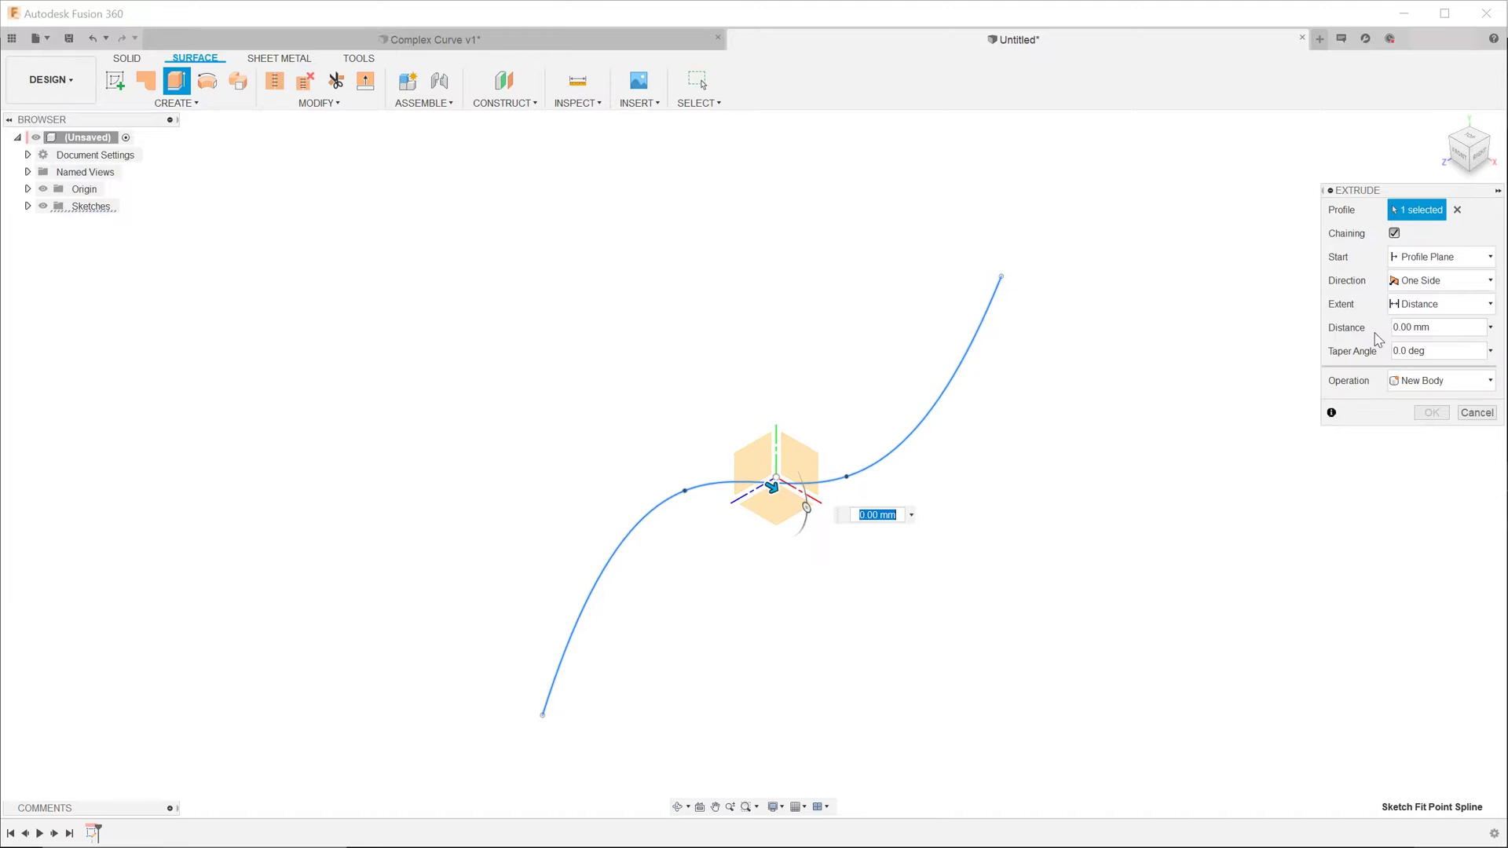
{"action": "left_click", "coordinate": [1395, 234]}
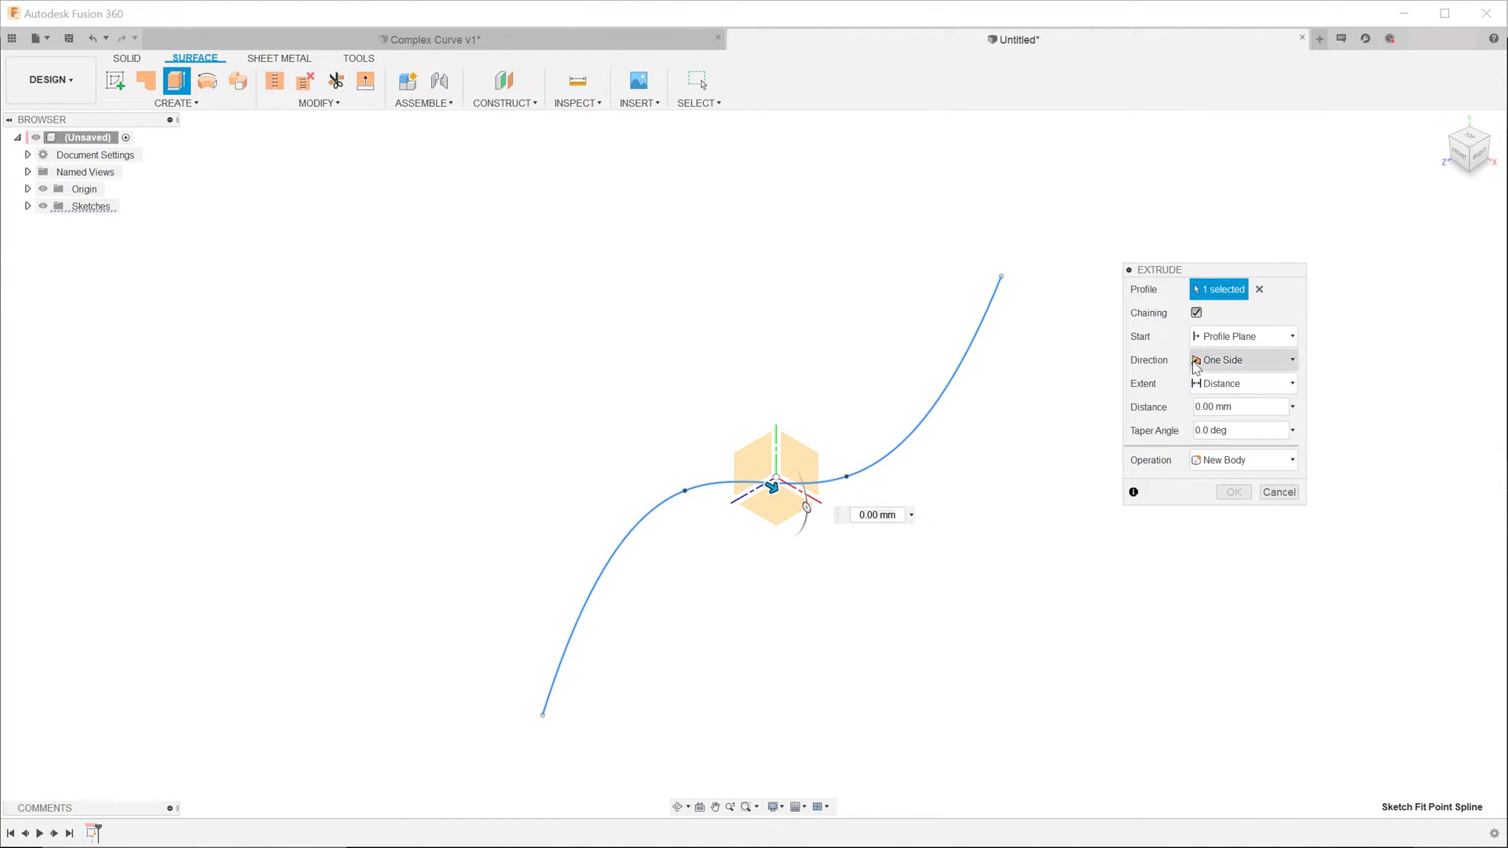
{"action": "left_click", "coordinate": [1198, 367]}
{"action": "left_click", "coordinate": [1210, 422]}
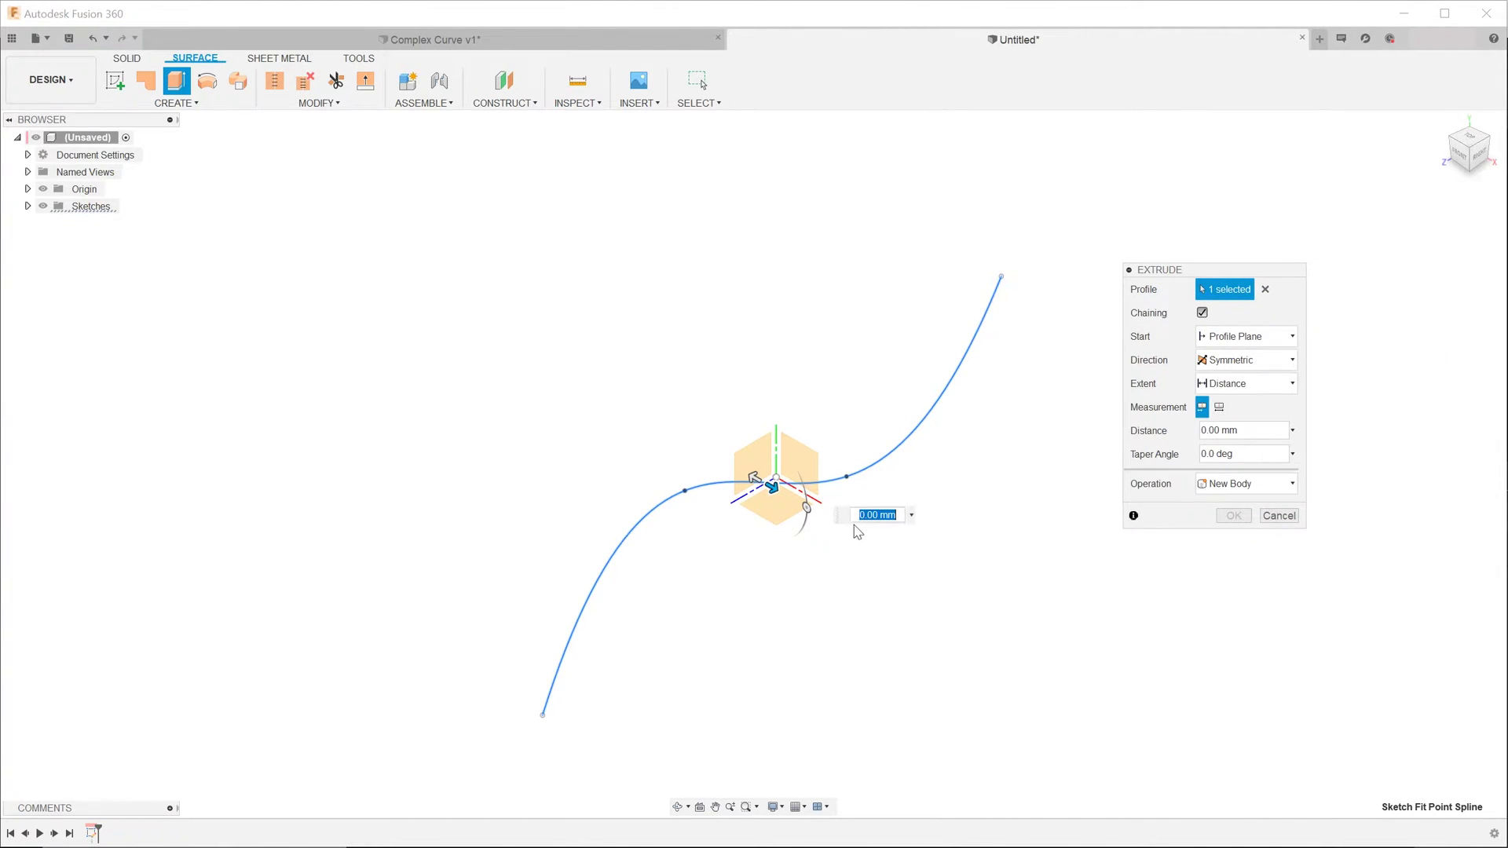
{"action": "left_click_drag", "start_coordinate": [775, 495], "coordinate": [913, 564]}
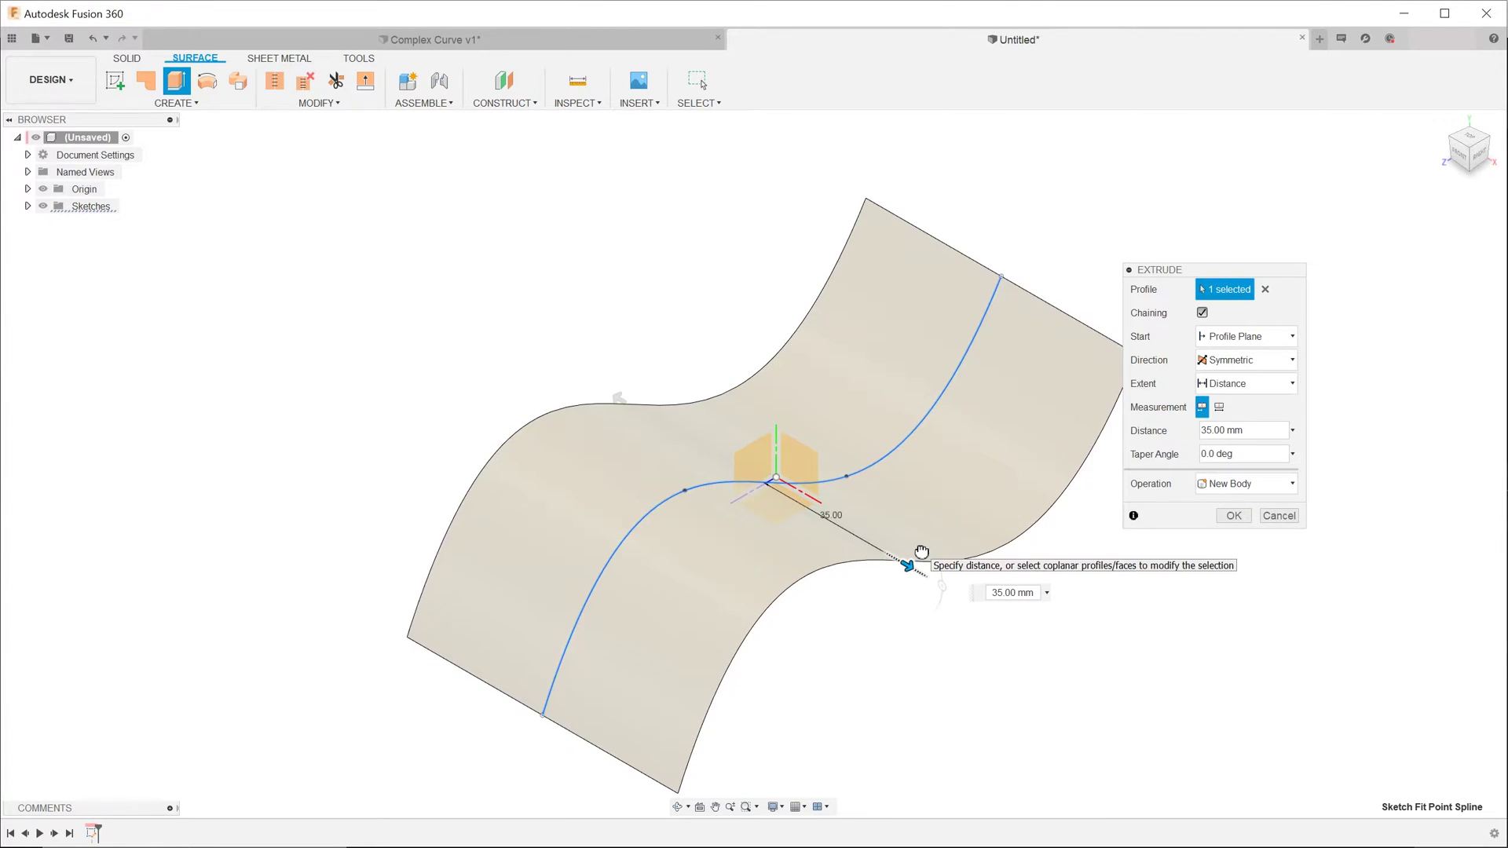
{"action": "left_click", "coordinate": [1230, 518]}
{"action": "mouse_move", "coordinate": [879, 542]}
{"action": "middle_mouse_down", "text": "shift"}
{"action": "mouse_move", "coordinate": [811, 502]}
{"action": "mouse_move", "coordinate": [850, 475]}
{"action": "mouse_move", "coordinate": [866, 514]}
{"action": "mouse_move", "coordinate": [769, 420]}
{"action": "middle_mouse_up", "text": "shift"}
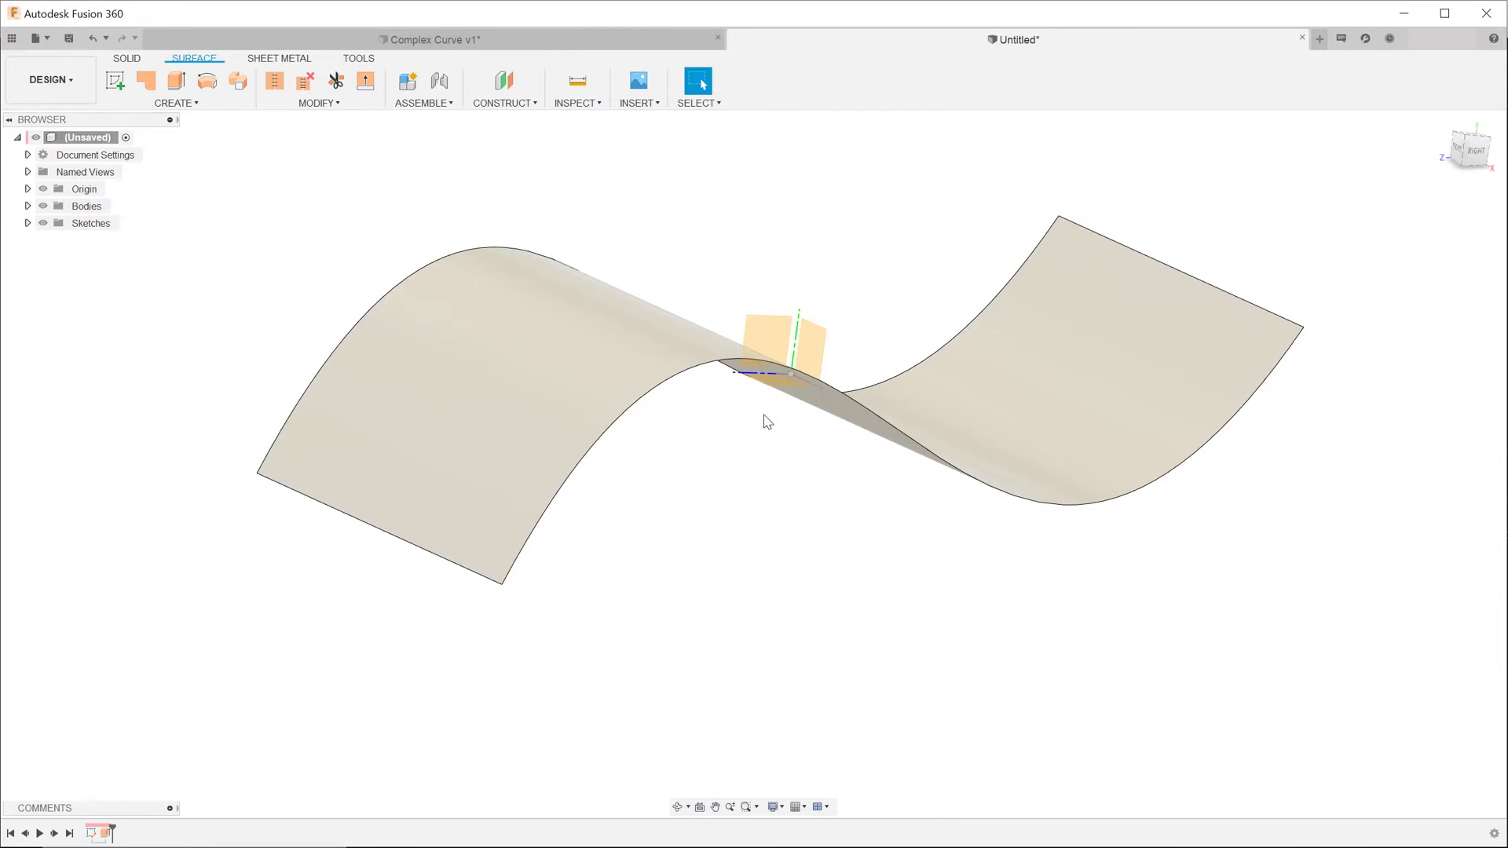
{"action": "right_click", "coordinate": [769, 392]}
Sketch a three-point S-shaped spline on the XZ plane across the surface, top to bottom, and finish it.
{"action": "left_click", "coordinate": [756, 473]}
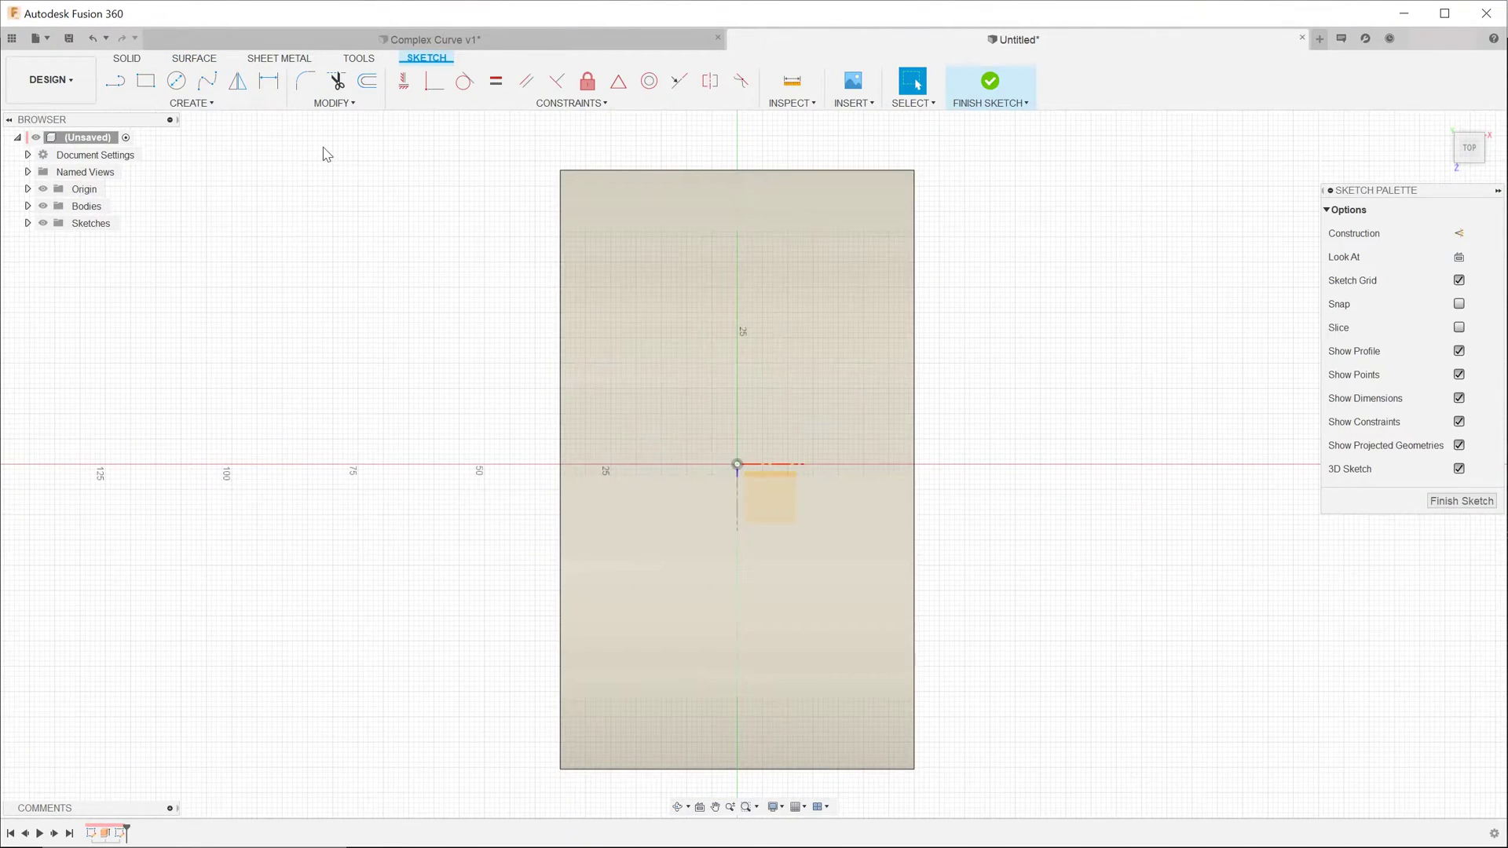
{"action": "left_click", "coordinate": [207, 80]}
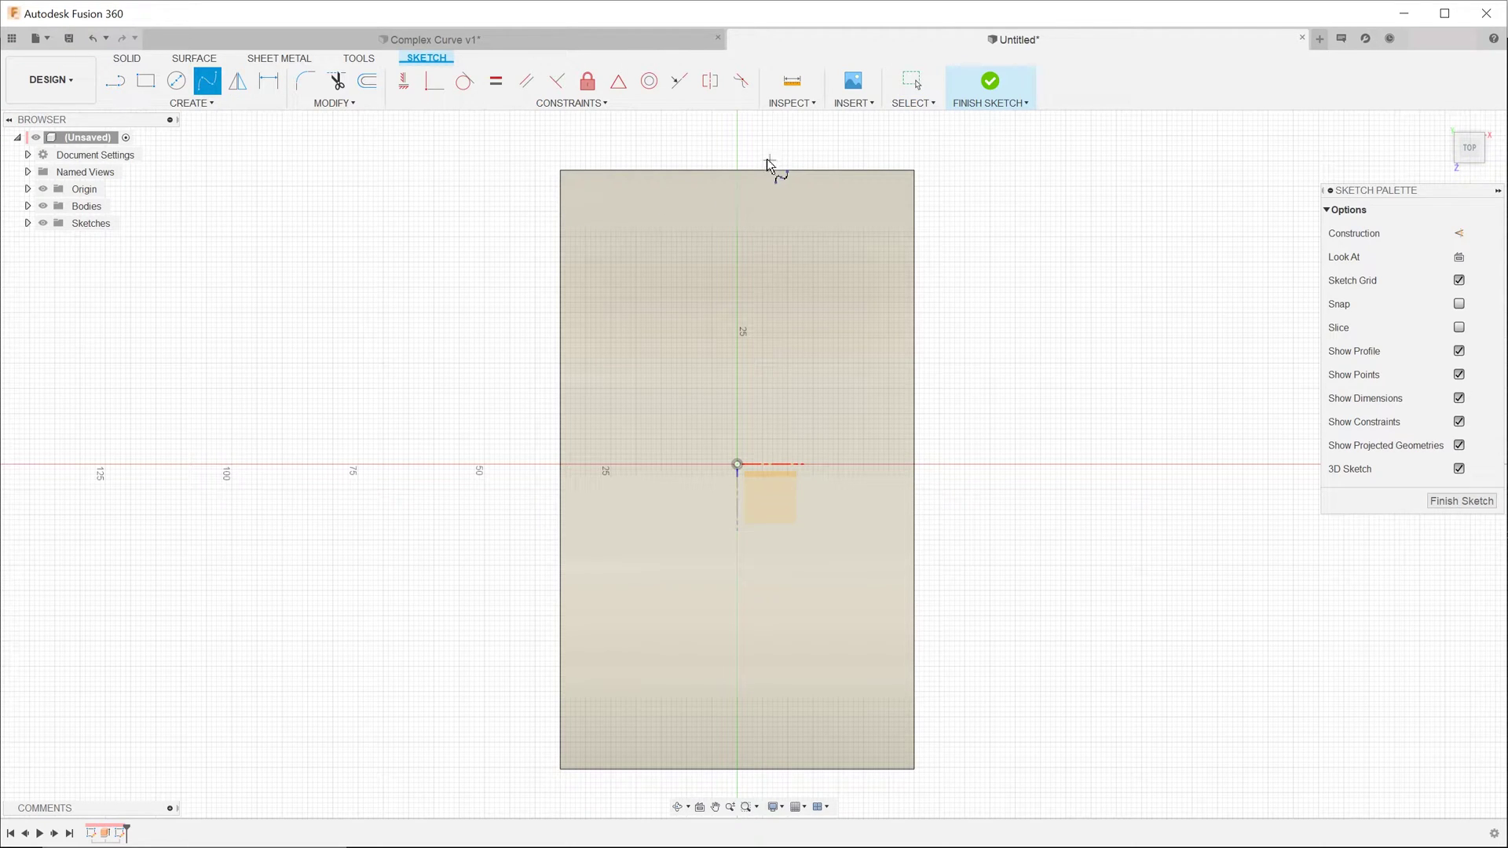
{"action": "left_click", "coordinate": [858, 362]}
{"action": "left_click", "coordinate": [601, 581]}
{"action": "scroll", "coordinate": [601, 581], "scroll_direction": "down", "scroll_amount": 2}
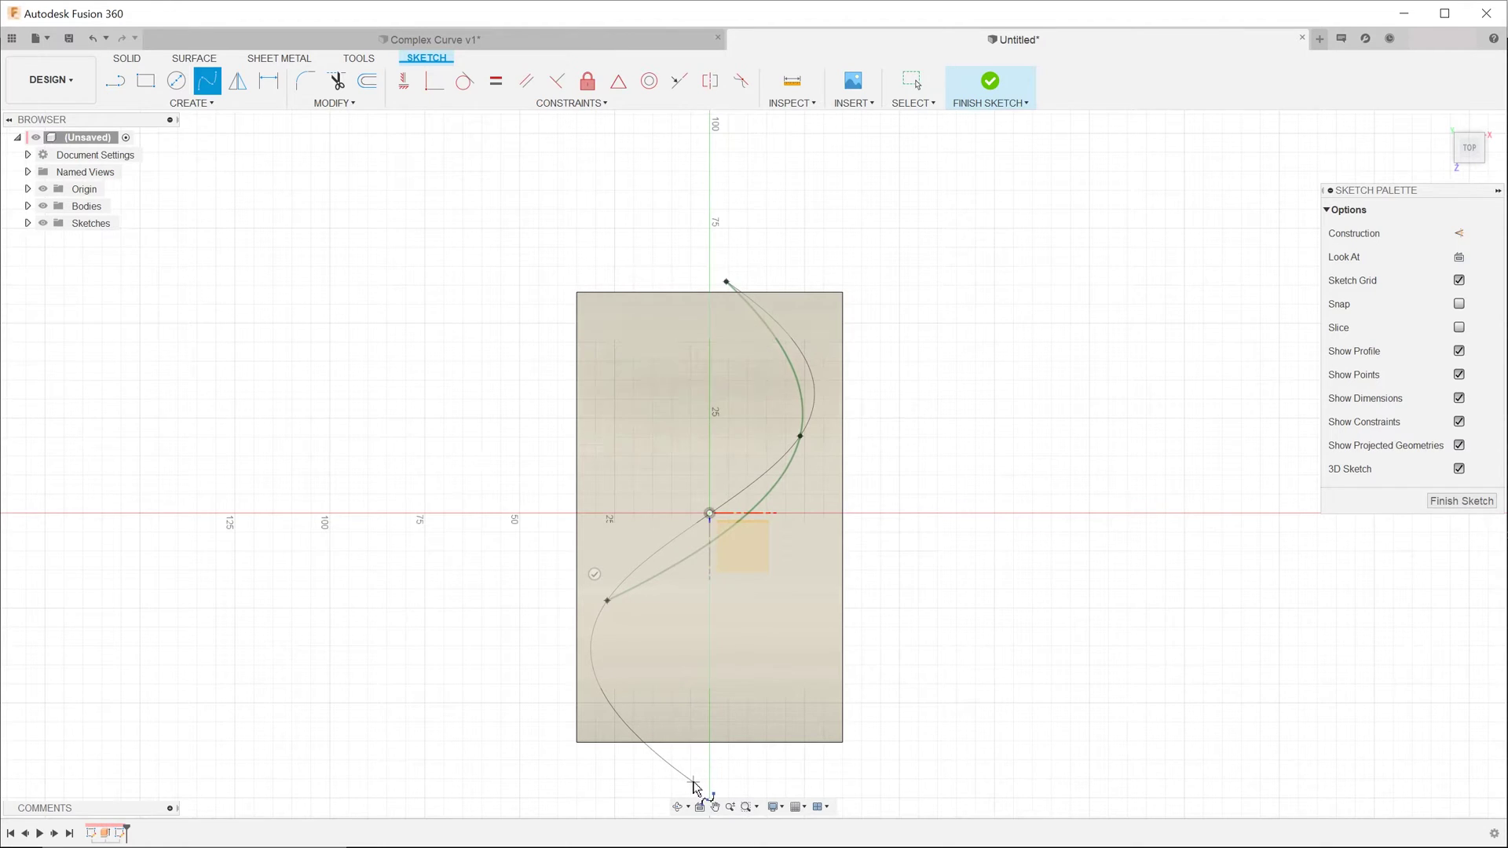
{"action": "double_click", "coordinate": [693, 783]}
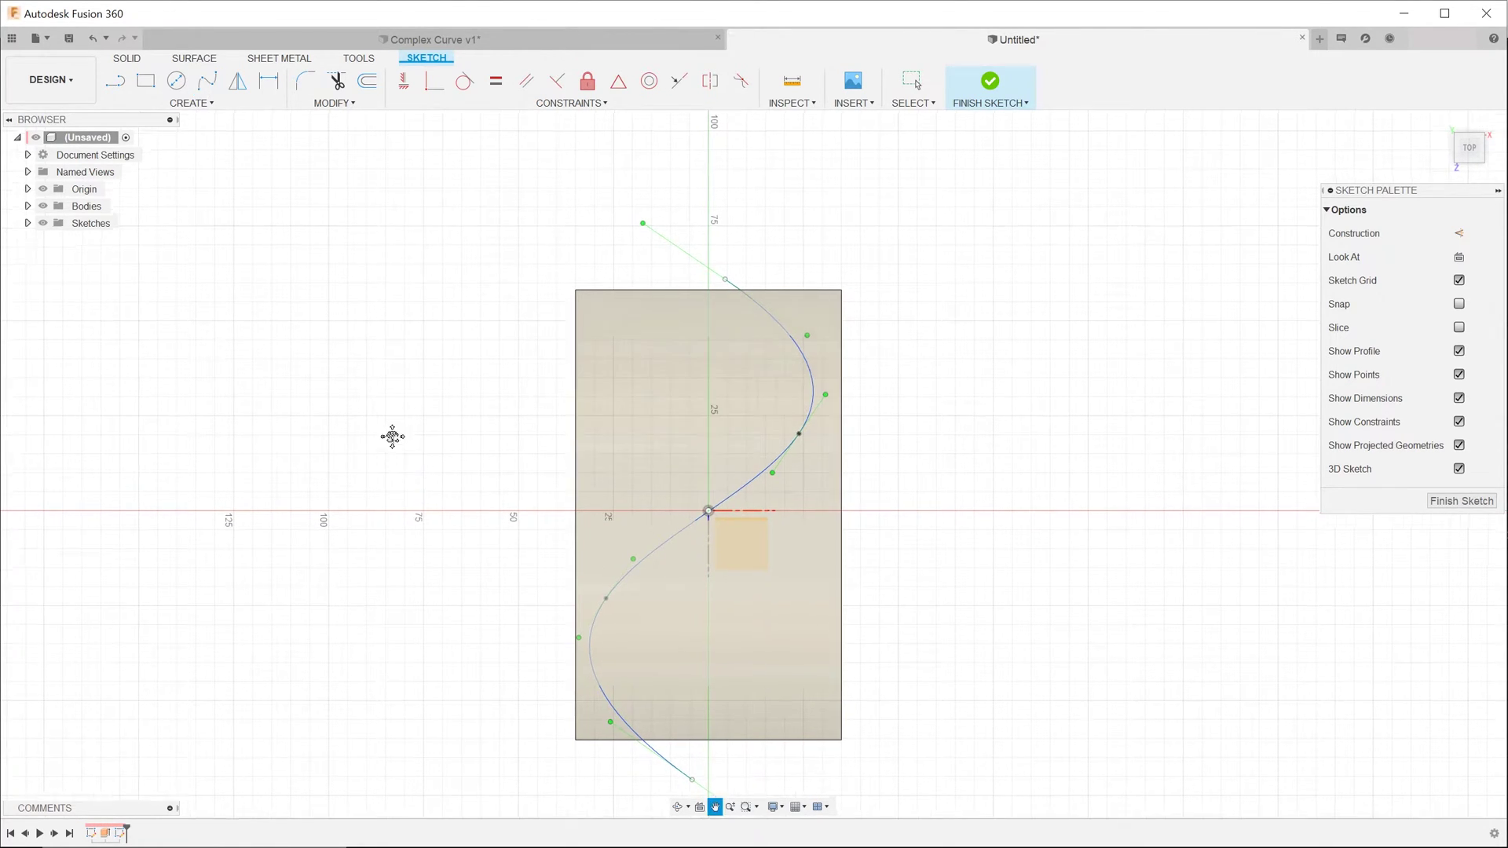
{"action": "middle_click_drag", "start_coordinate": [393, 441], "coordinate": [385, 394]}
{"action": "left_click", "coordinate": [988, 85]}
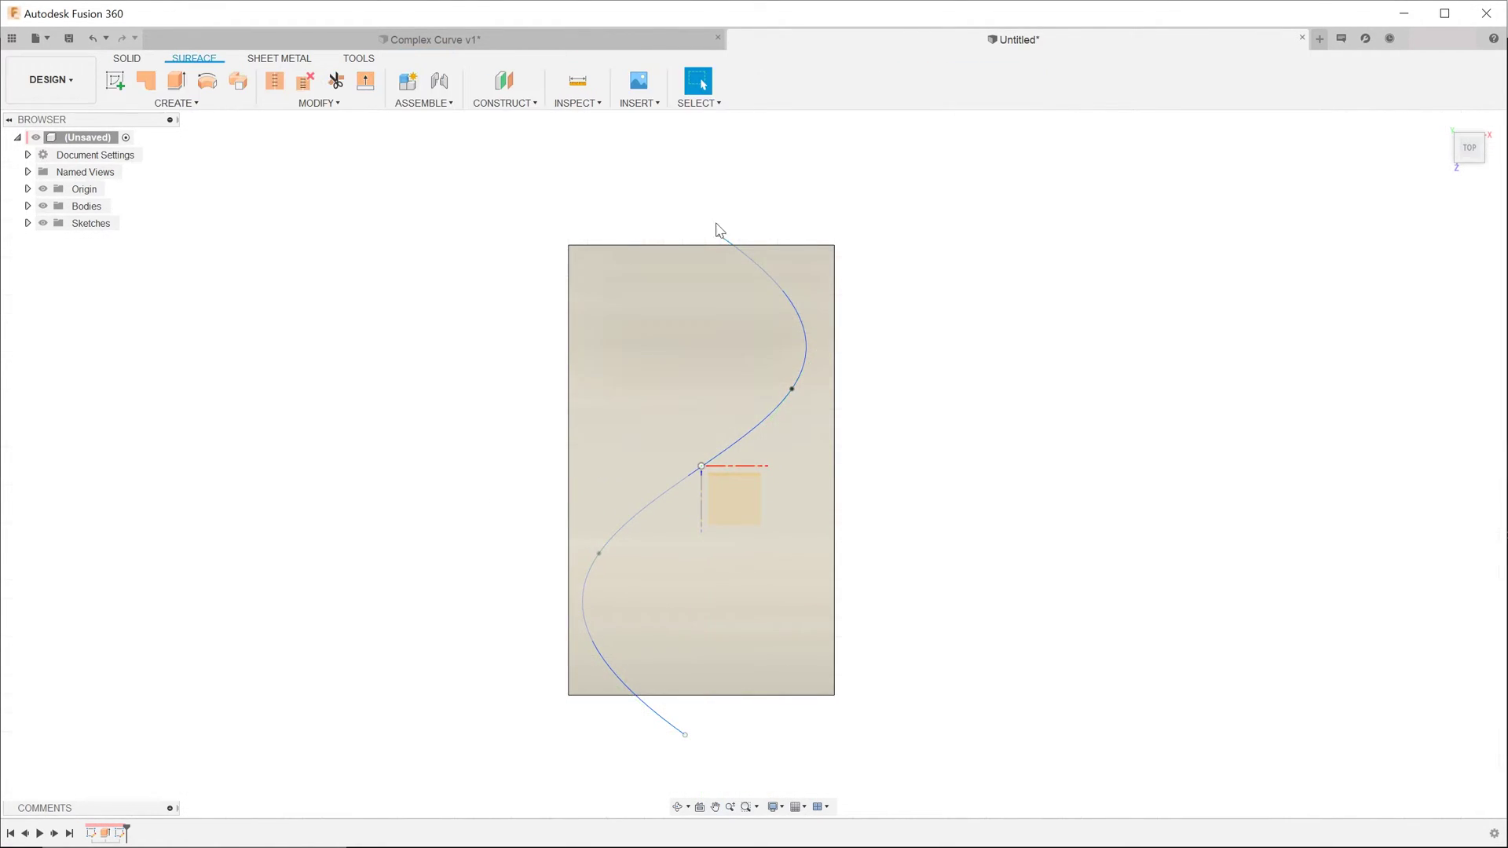
Start the Project To Surface command from the command search, orbiting to view the surface.
{"action": "middle_click_drag", "start_coordinate": [492, 406], "coordinate": [431, 394], "text": "shift"}
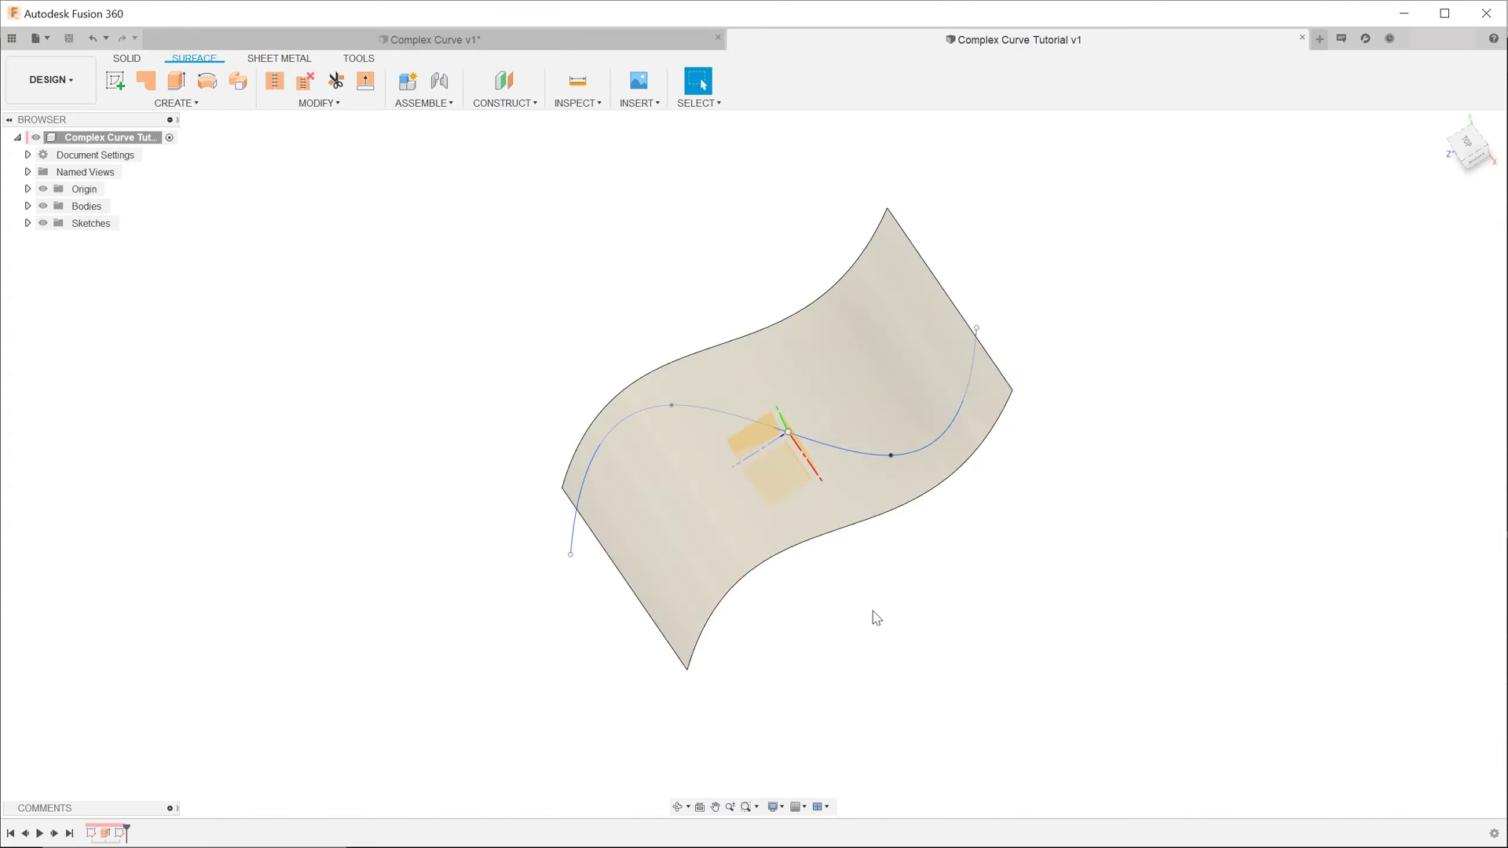
{"action": "key", "text": "s"}
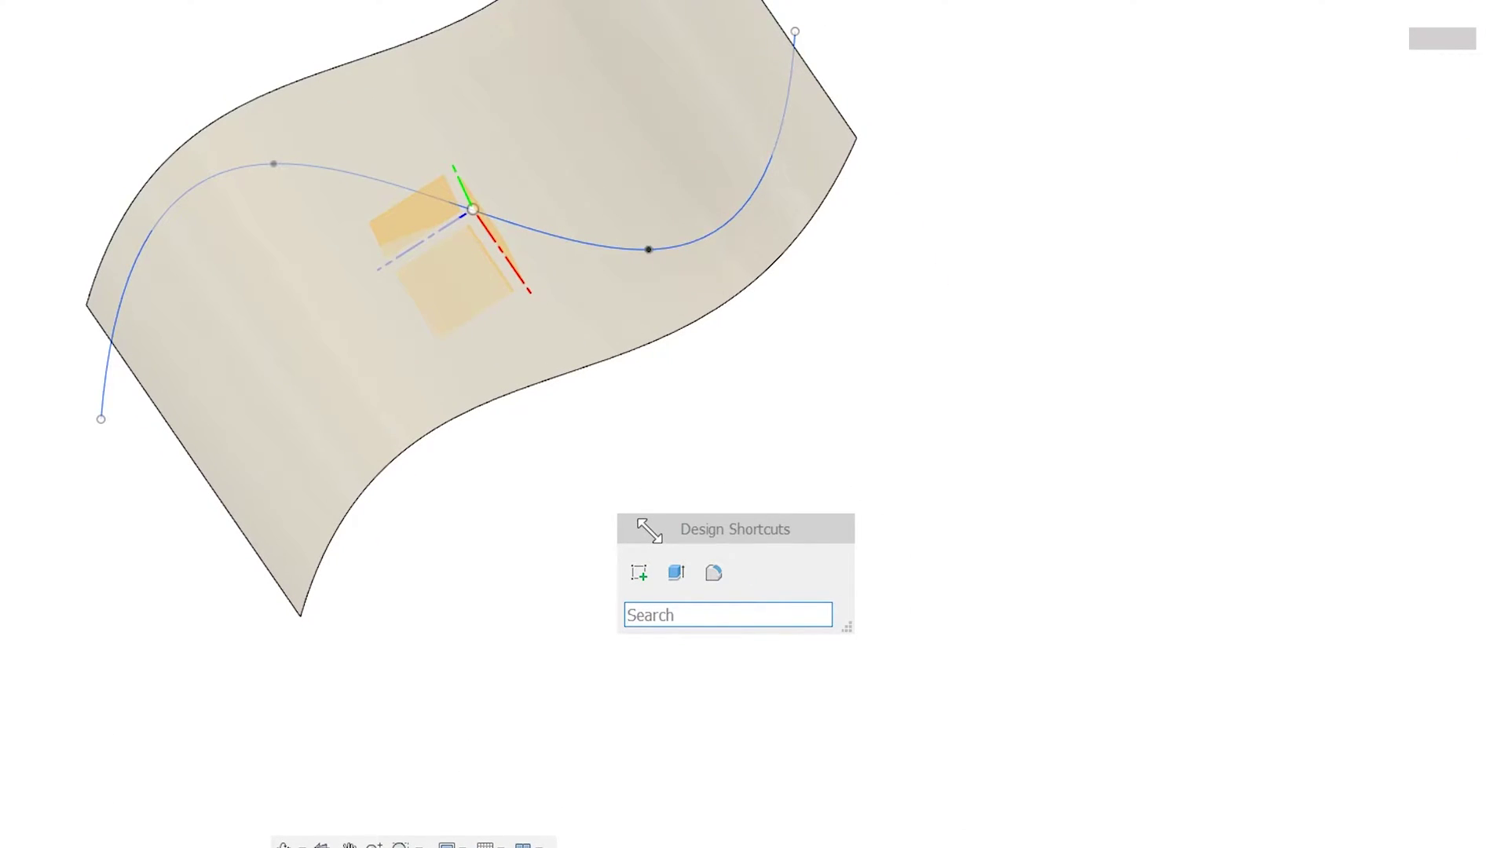
{"action": "type", "text": "pro"}
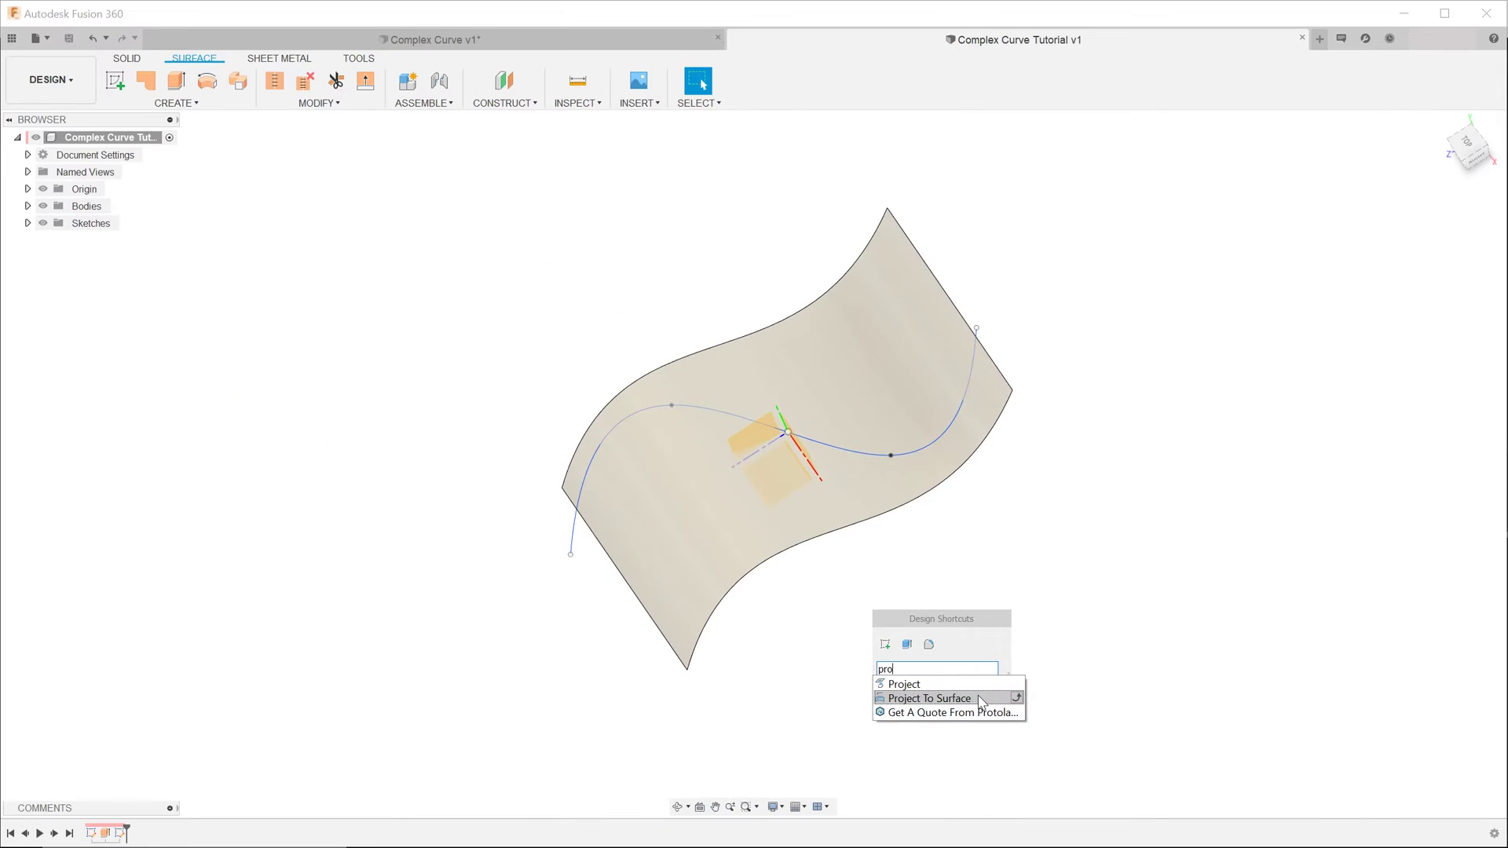
{"action": "left_click", "coordinate": [805, 672]}
{"action": "middle_click_drag", "start_coordinate": [929, 682], "coordinate": [841, 615], "text": "shift"}
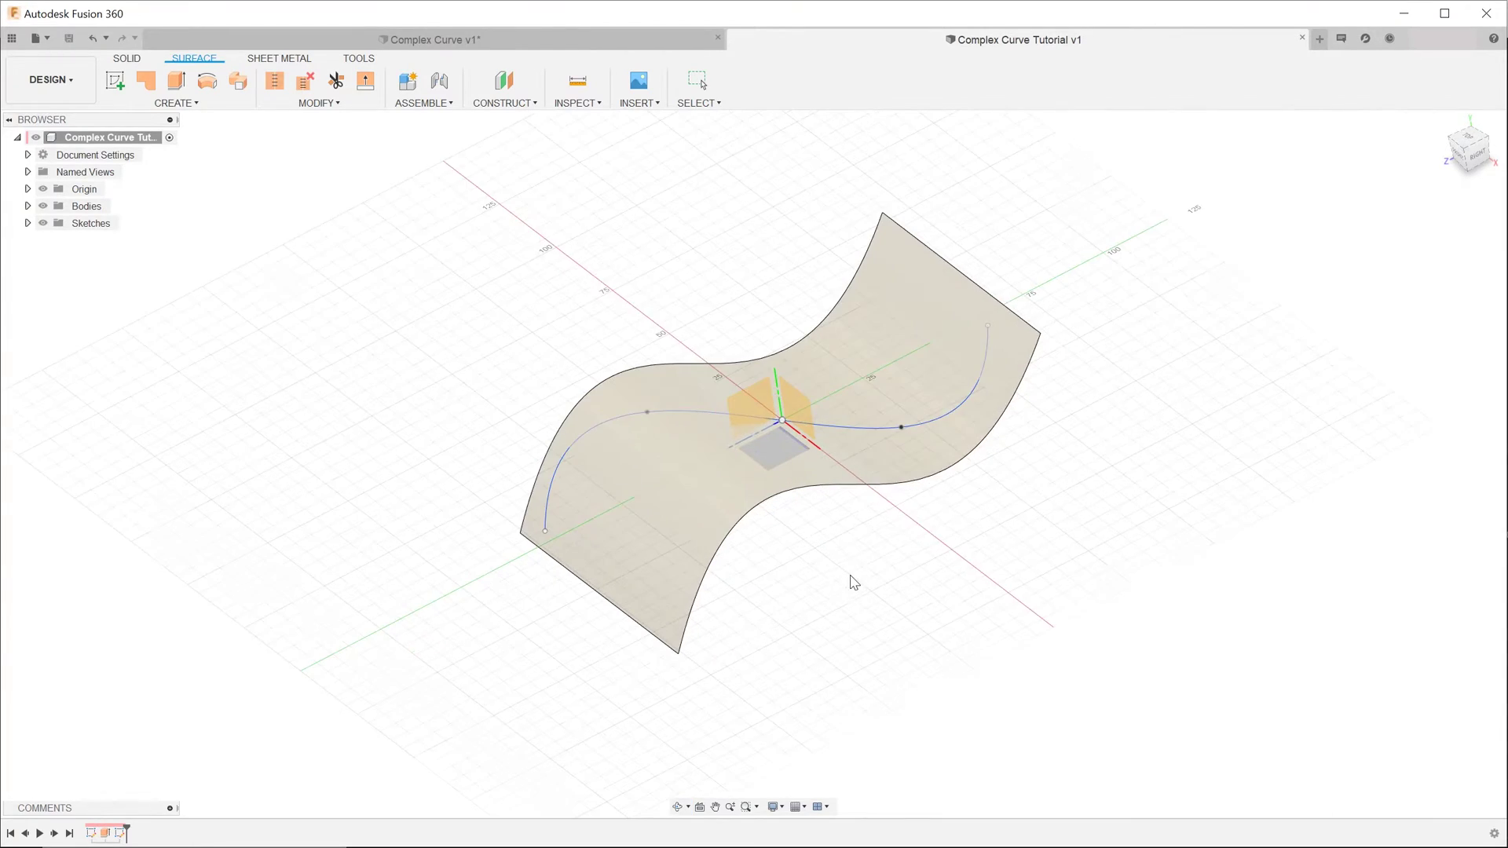
{"action": "scroll", "coordinate": [853, 583], "scroll_direction": "up", "scroll_amount": 2}
{"action": "mouse_move", "coordinate": [800, 563]}
{"action": "middle_mouse_down", "text": "shift"}
{"action": "mouse_move", "coordinate": [785, 539]}
{"action": "mouse_move", "coordinate": [788, 552]}
{"action": "middle_mouse_up", "text": "shift"}
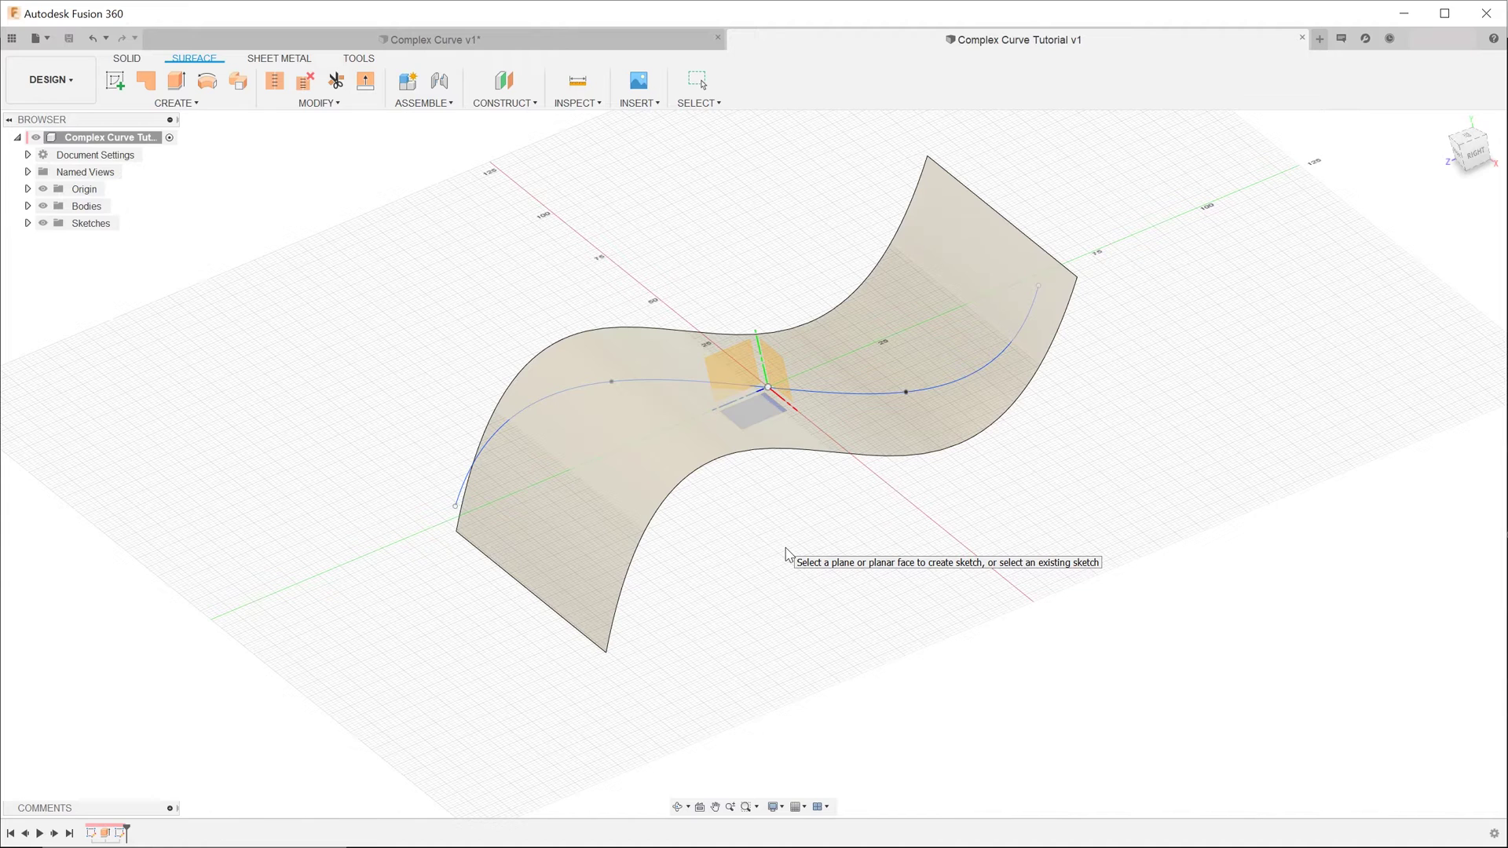
Pick the sketch plane, then select the S-shaped surface as Faces and the blue spline as Curves.
{"action": "left_click", "coordinate": [767, 508]}
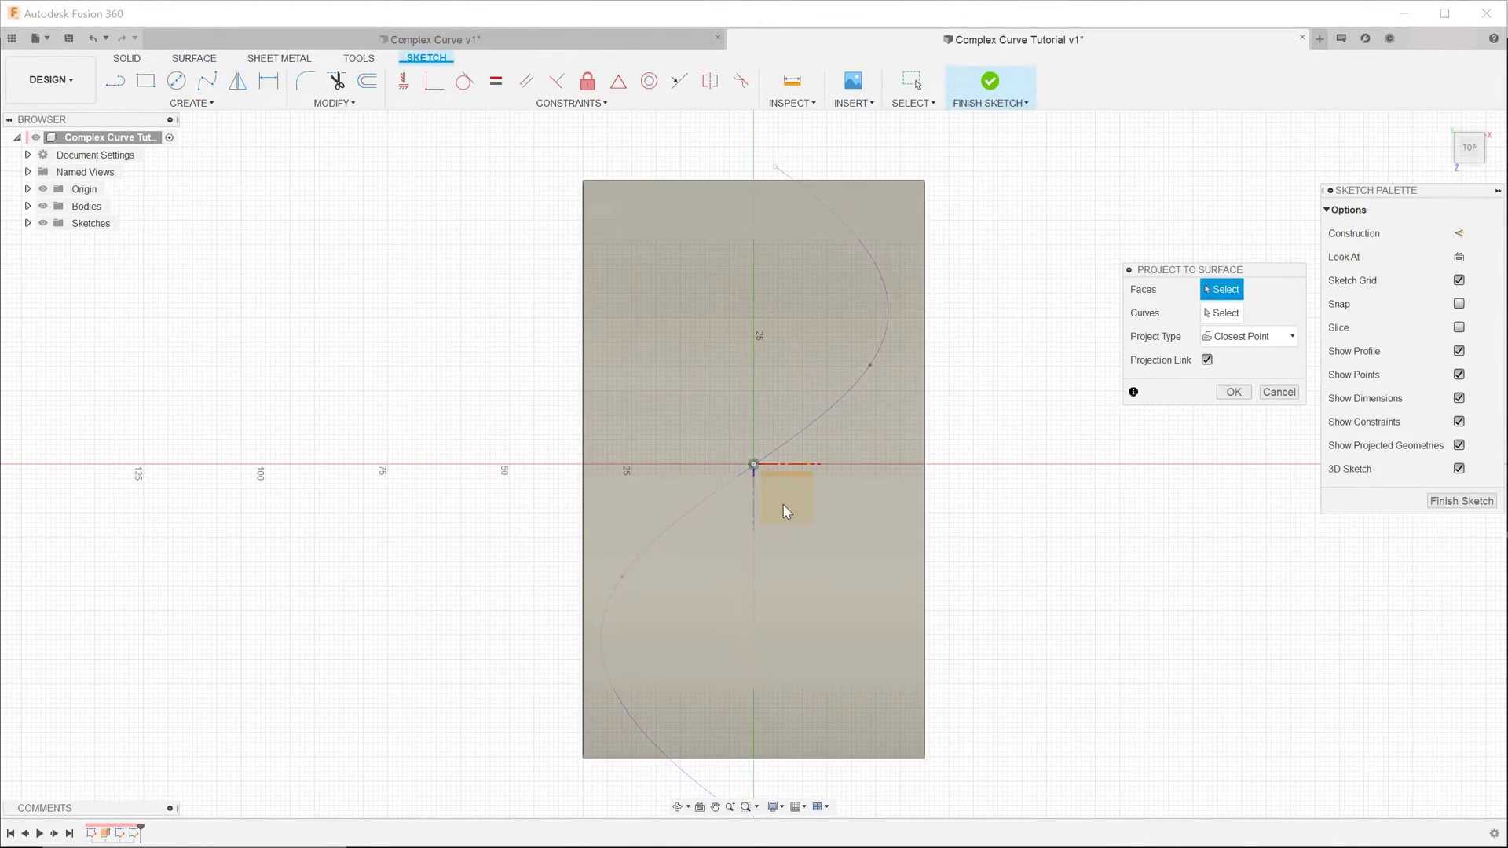
{"action": "left_click_drag", "start_coordinate": [1151, 273], "coordinate": [1022, 338]}
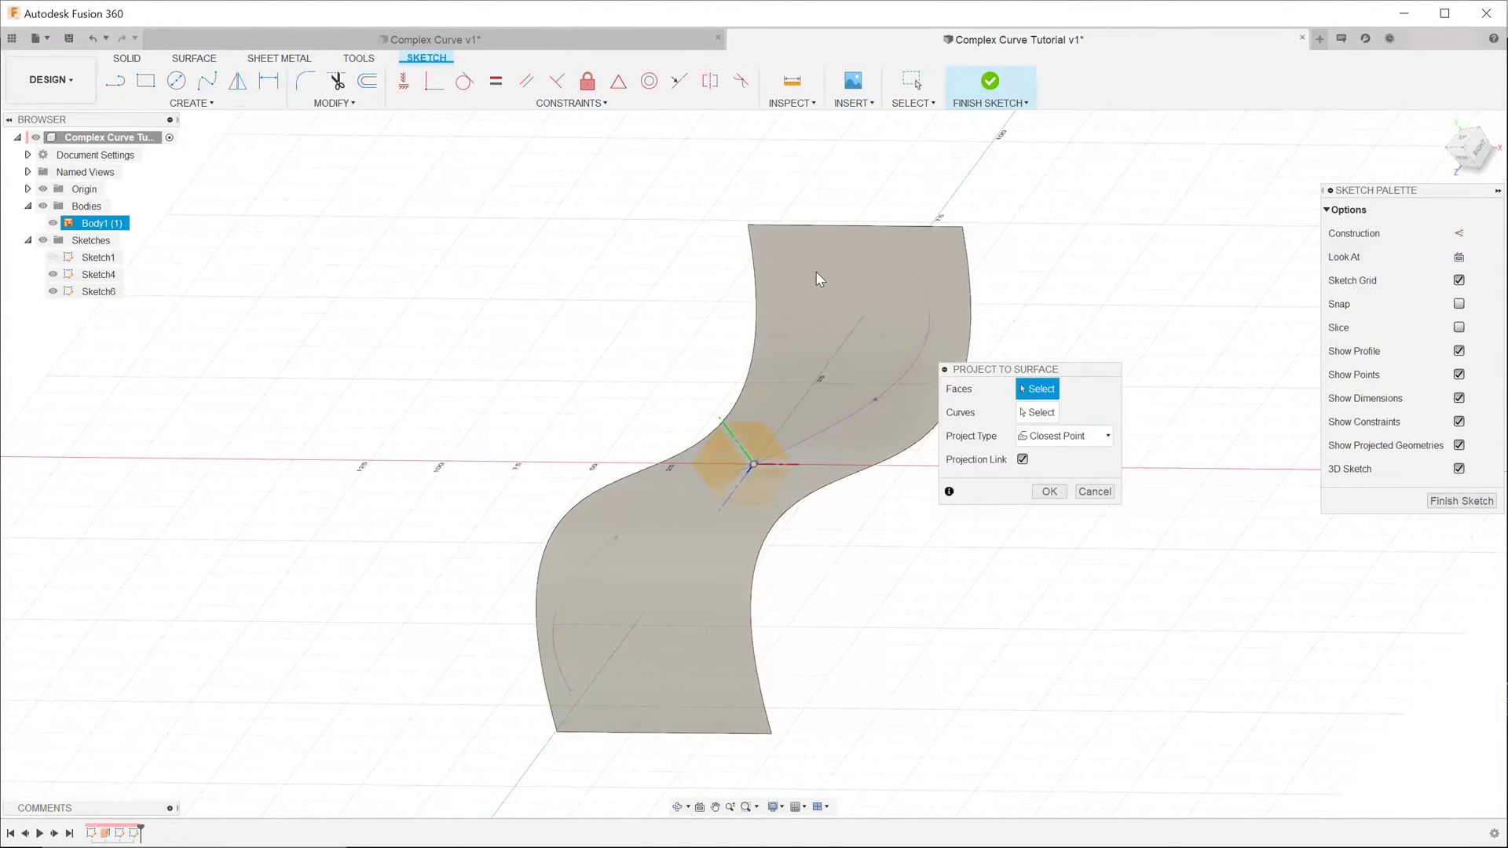
{"action": "left_click", "coordinate": [817, 279]}
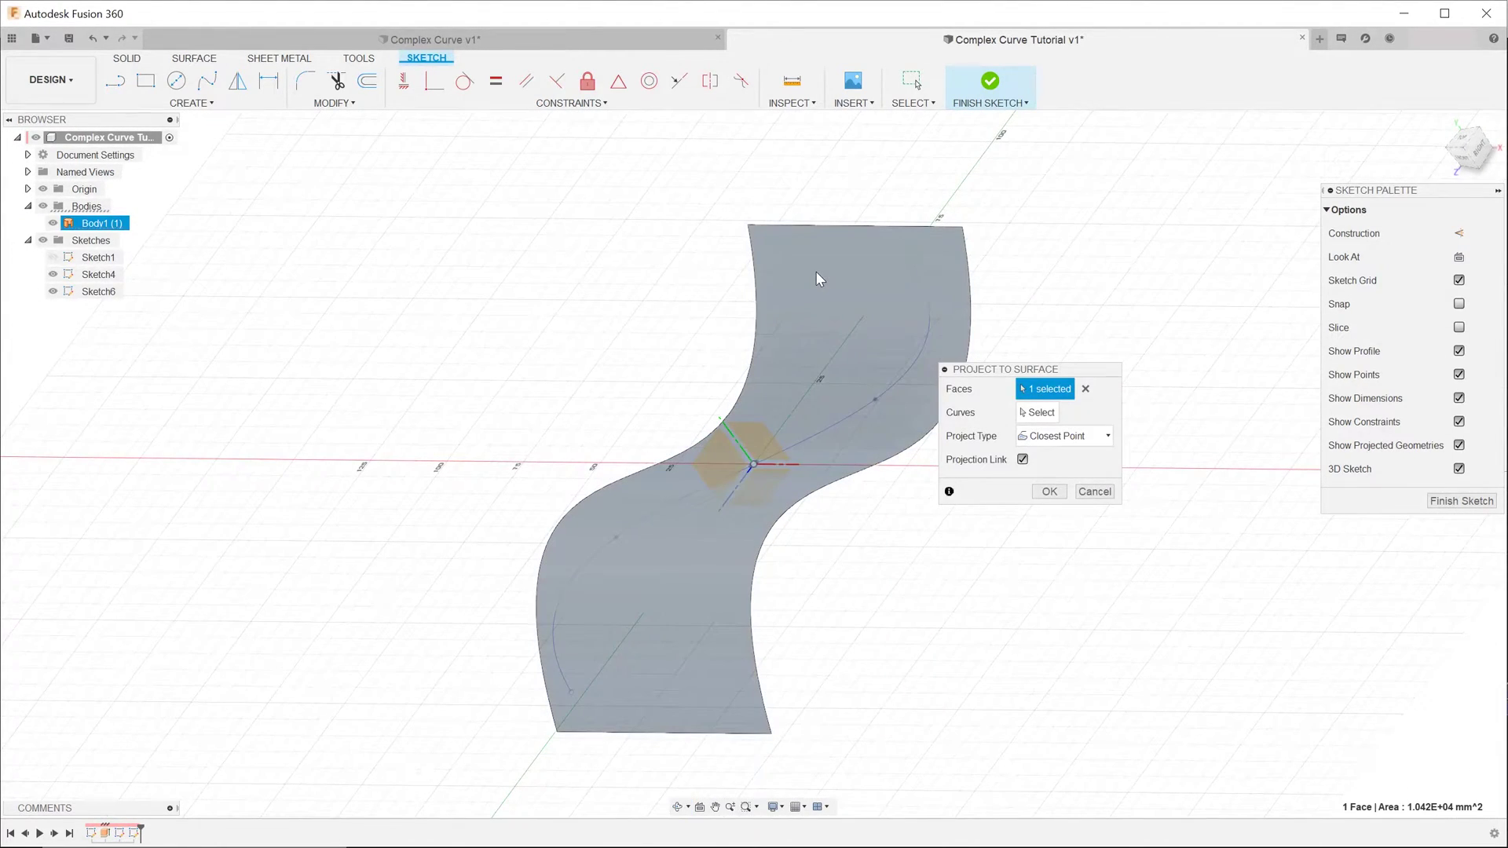
{"action": "middle_click_drag", "start_coordinate": [868, 412], "coordinate": [670, 464], "text": "shift"}
{"action": "left_click", "coordinate": [814, 395]}
{"action": "scroll", "coordinate": [803, 447], "scroll_direction": "up", "scroll_amount": 5}
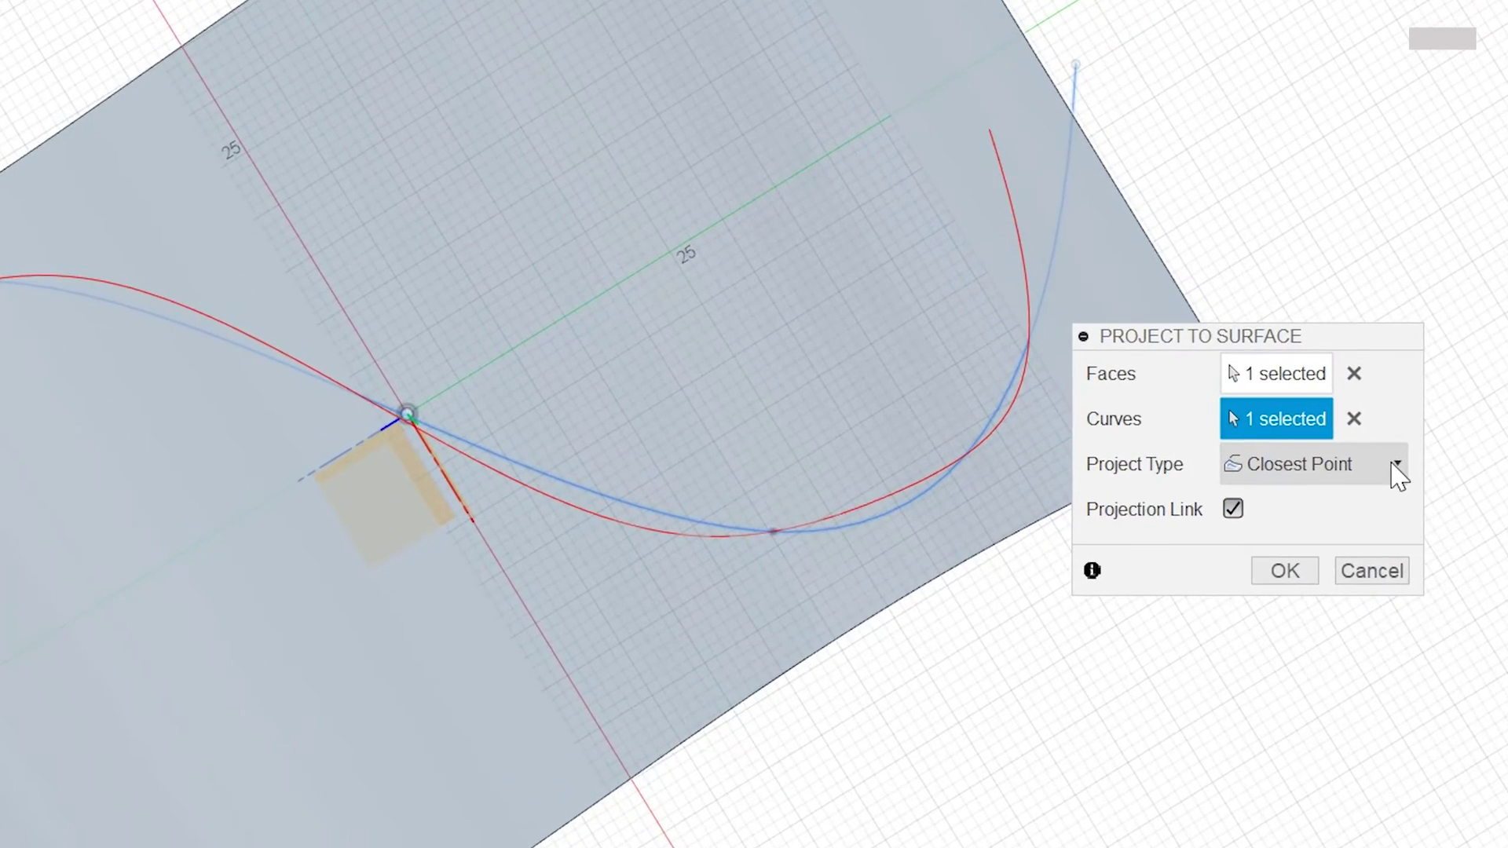
Set the projection type to Along Vector with the vertical axis as direction, and confirm.
{"action": "left_click", "coordinate": [1108, 439]}
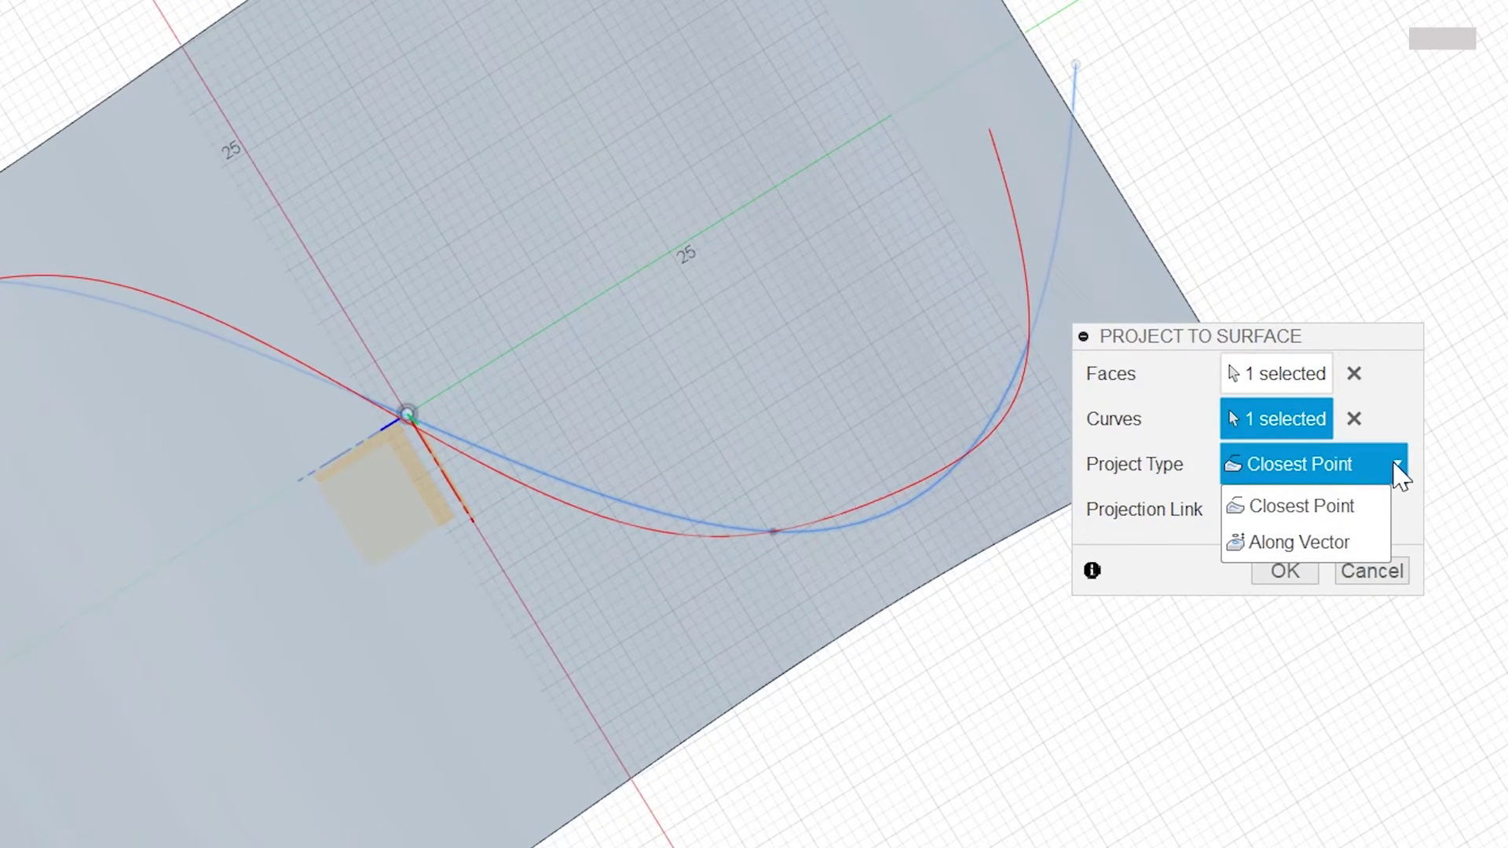
{"action": "left_click", "coordinate": [1369, 550]}
{"action": "middle_click_drag", "start_coordinate": [384, 610], "coordinate": [340, 471], "text": "shift"}
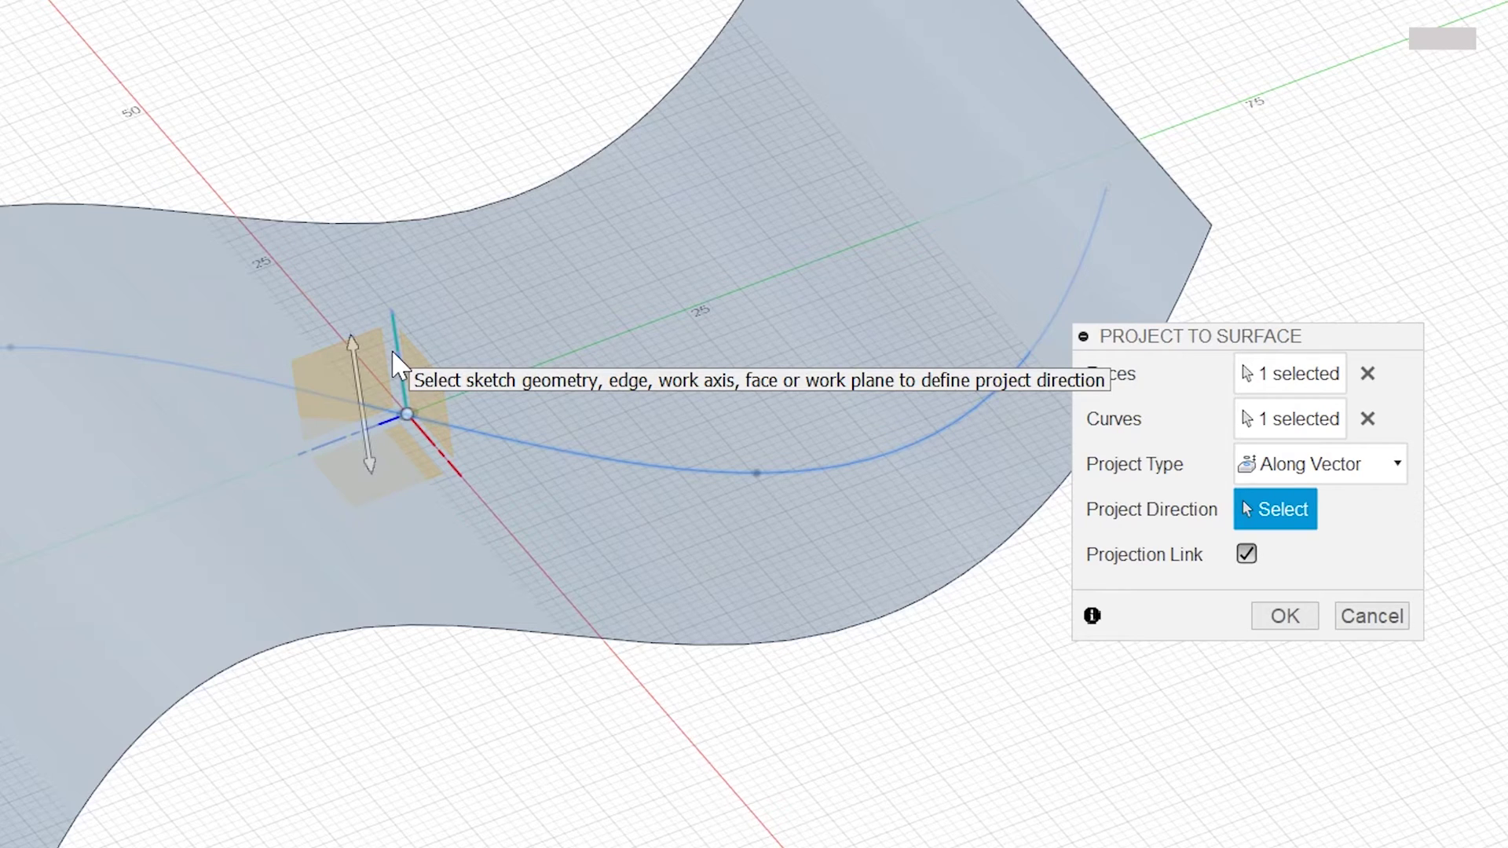
{"action": "left_click", "coordinate": [392, 351]}
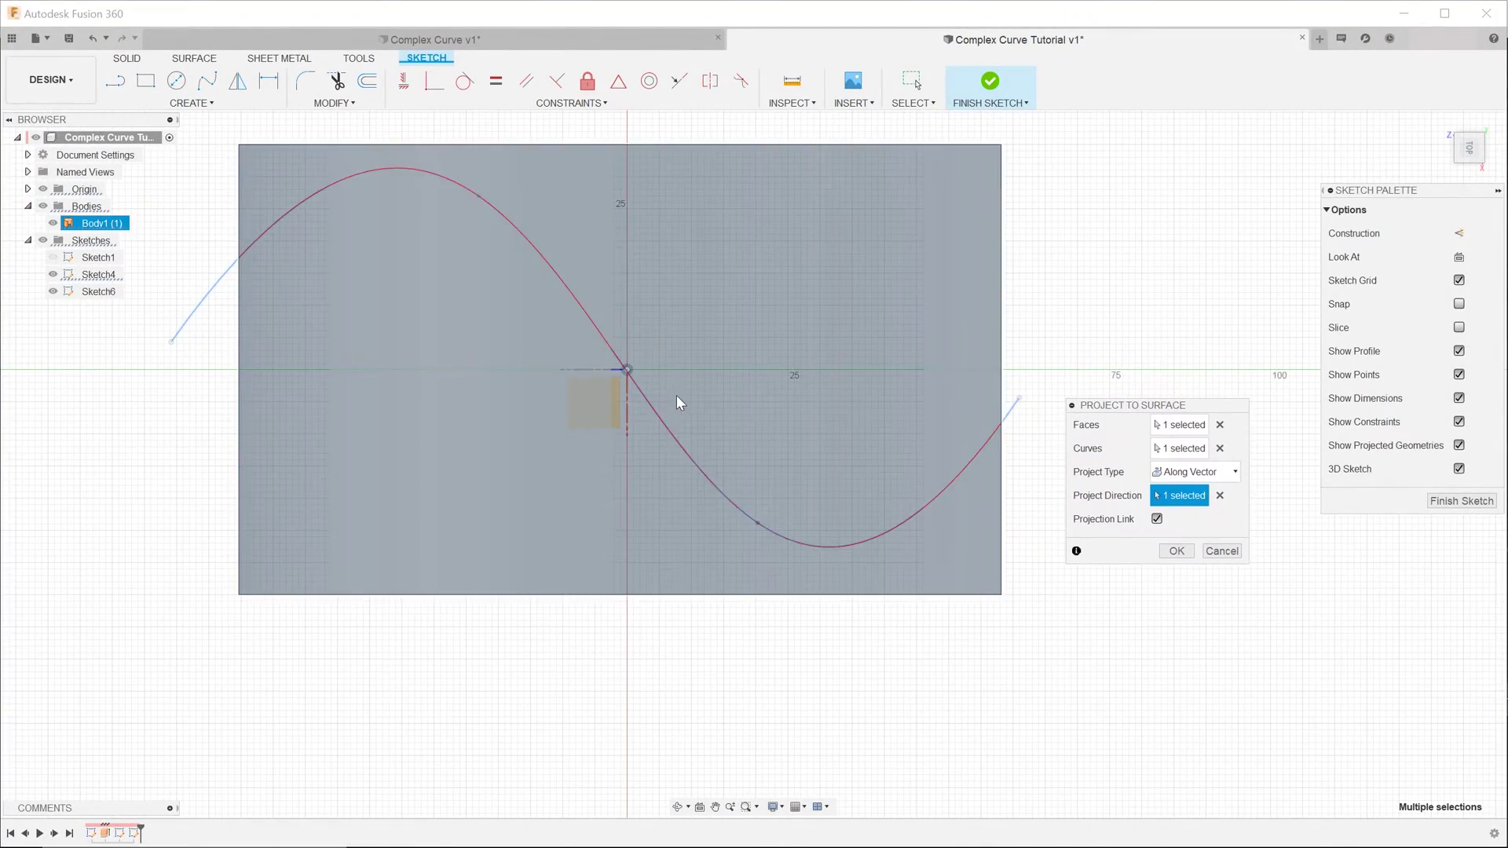
{"action": "scroll", "coordinate": [679, 403], "scroll_direction": "up", "scroll_amount": 2}
{"action": "mouse_move", "coordinate": [673, 404]}
{"action": "middle_mouse_down"}
{"action": "mouse_move", "coordinate": [609, 432]}
{"action": "mouse_move", "coordinate": [629, 463]}
{"action": "middle_mouse_up"}
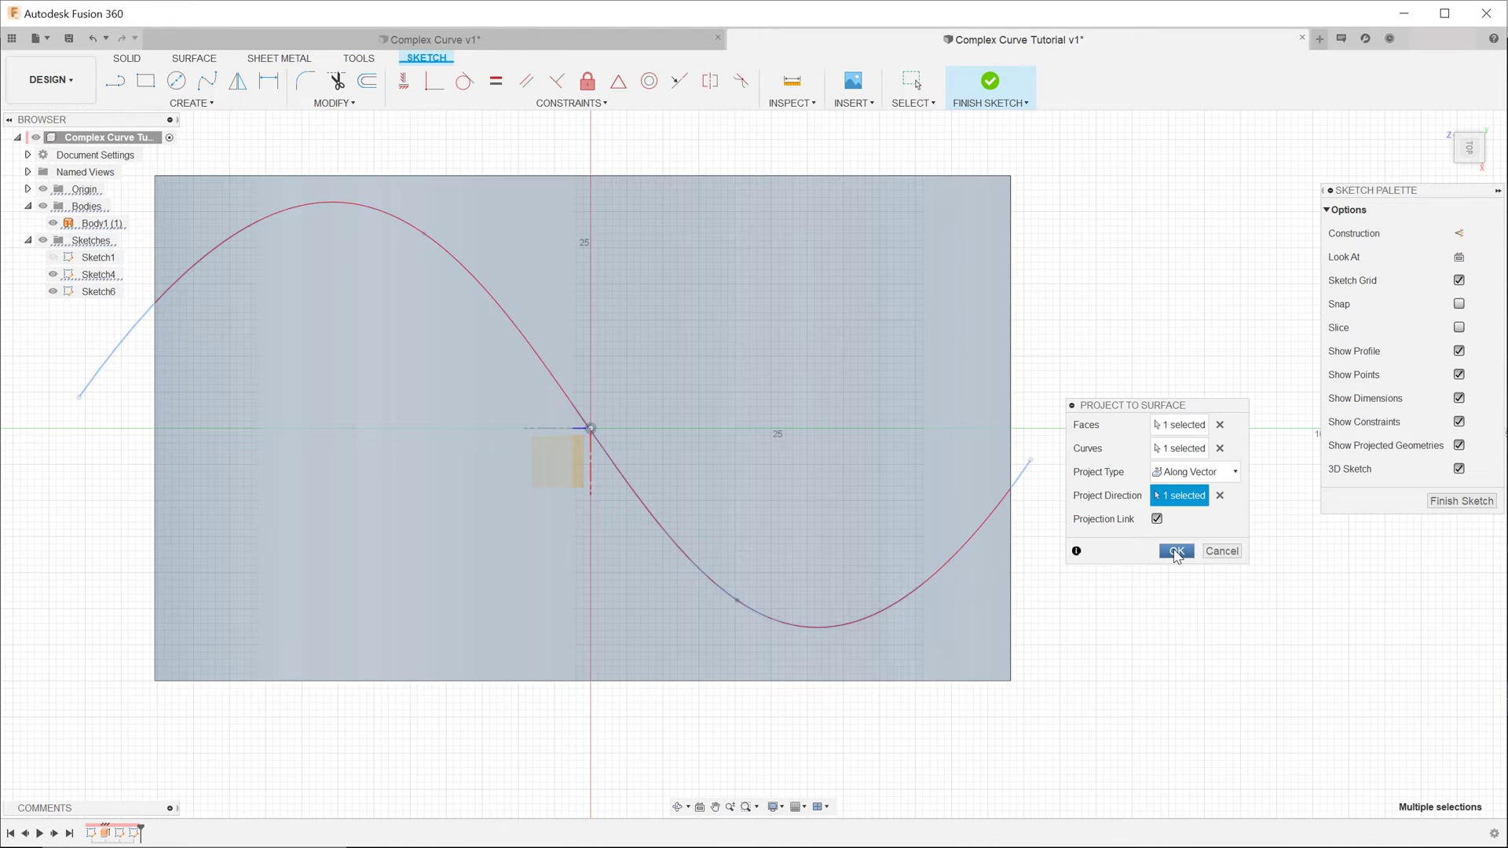
{"action": "left_click", "coordinate": [1176, 553]}
Finish the sketch and hide Body1, Sketch4 and the Origin, leaving only the projected curve.
{"action": "left_click", "coordinate": [988, 105]}
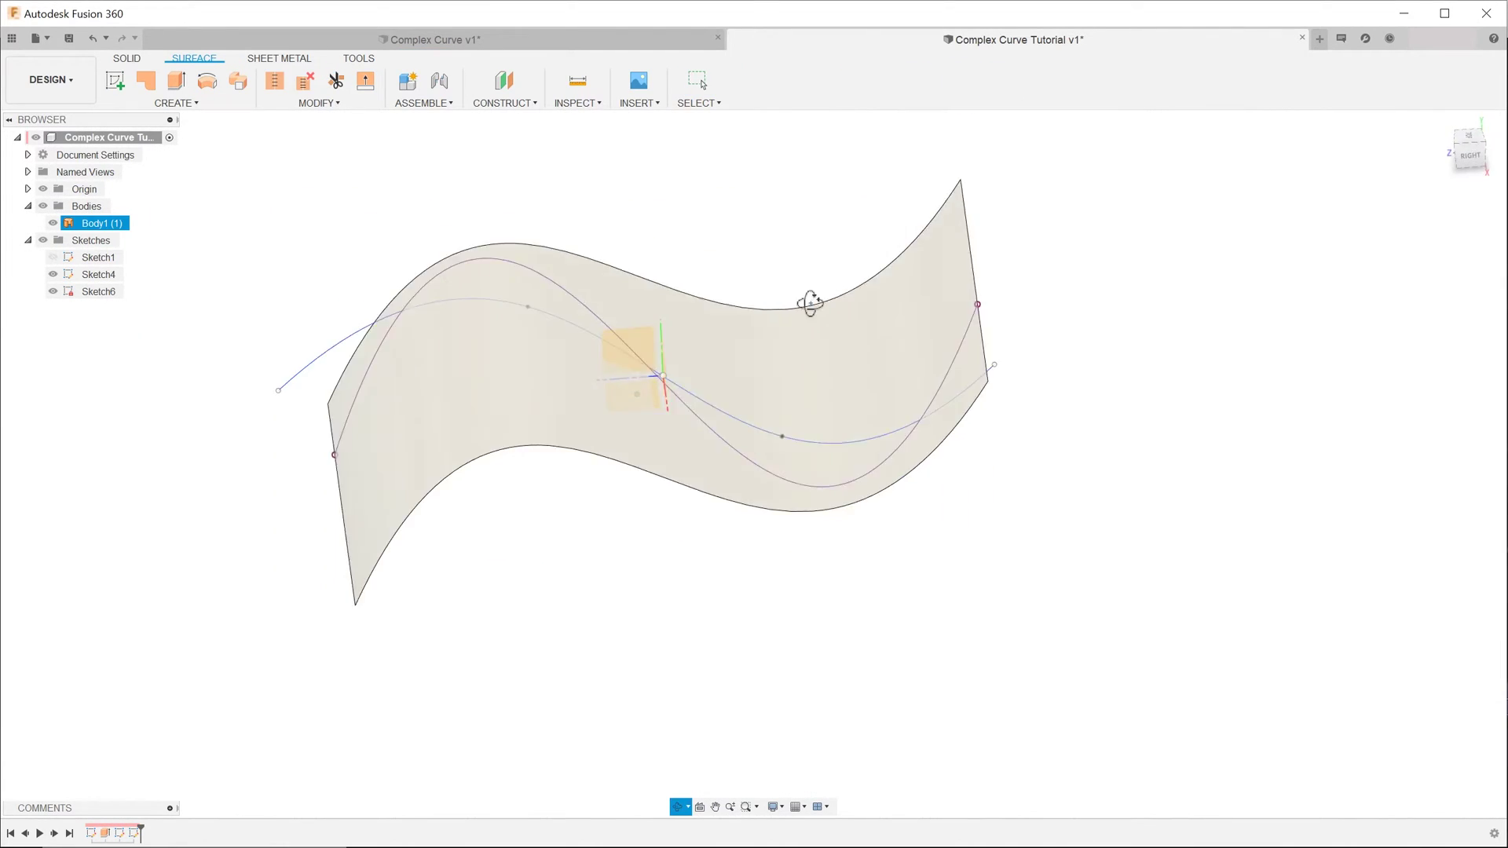
{"action": "left_click", "coordinate": [54, 224]}
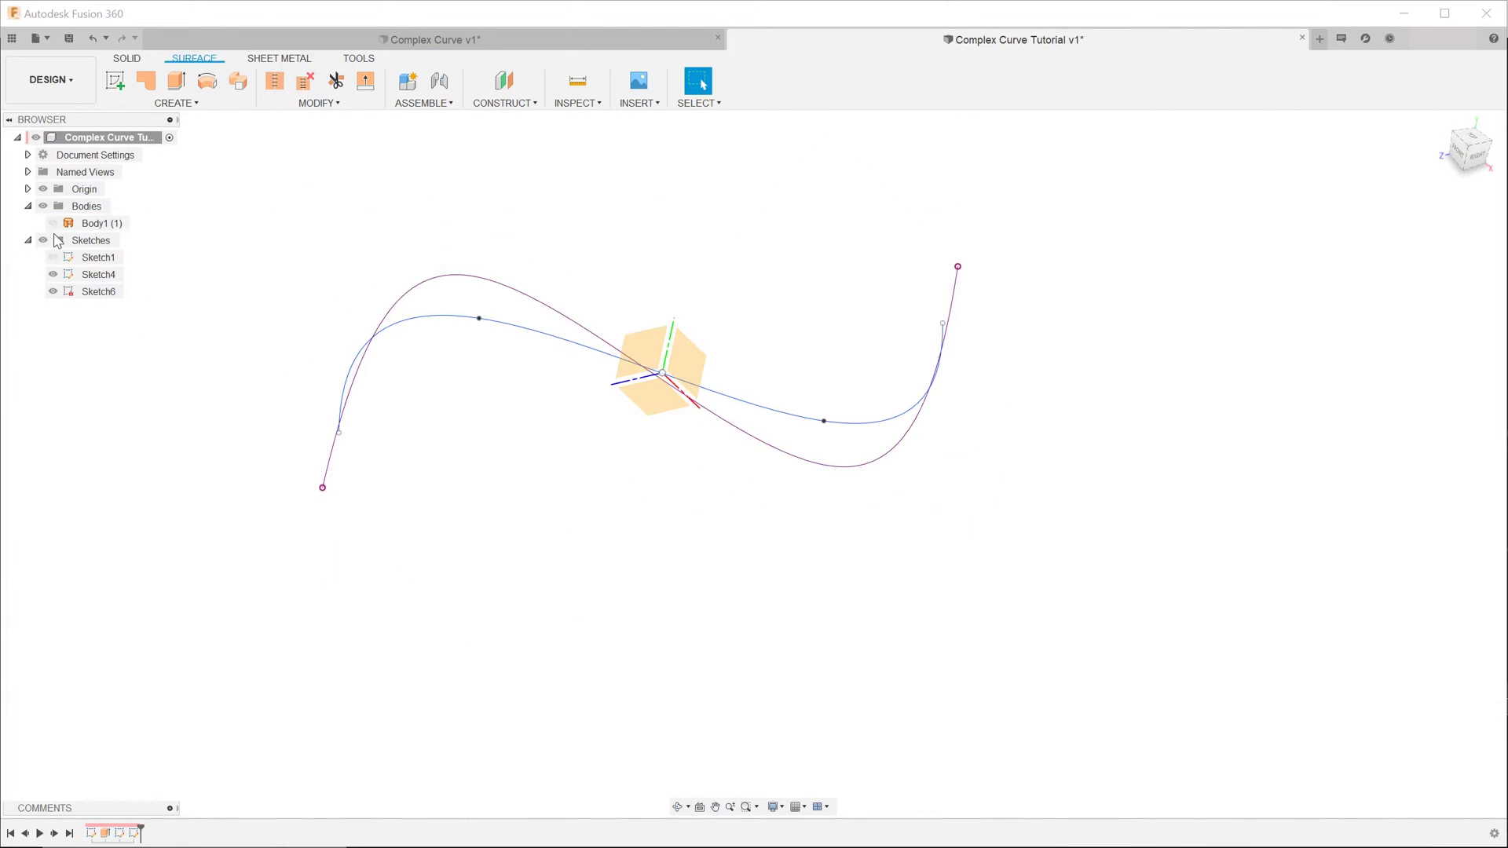
{"action": "left_click", "coordinate": [49, 275]}
{"action": "left_click", "coordinate": [51, 276]}
{"action": "mouse_move", "coordinate": [534, 377]}
{"action": "middle_mouse_down", "text": "shift"}
{"action": "mouse_move", "coordinate": [485, 307]}
{"action": "mouse_move", "coordinate": [603, 431]}
{"action": "mouse_move", "coordinate": [488, 286]}
{"action": "mouse_move", "coordinate": [563, 357]}
{"action": "mouse_move", "coordinate": [530, 339]}
{"action": "middle_mouse_up", "text": "shift"}
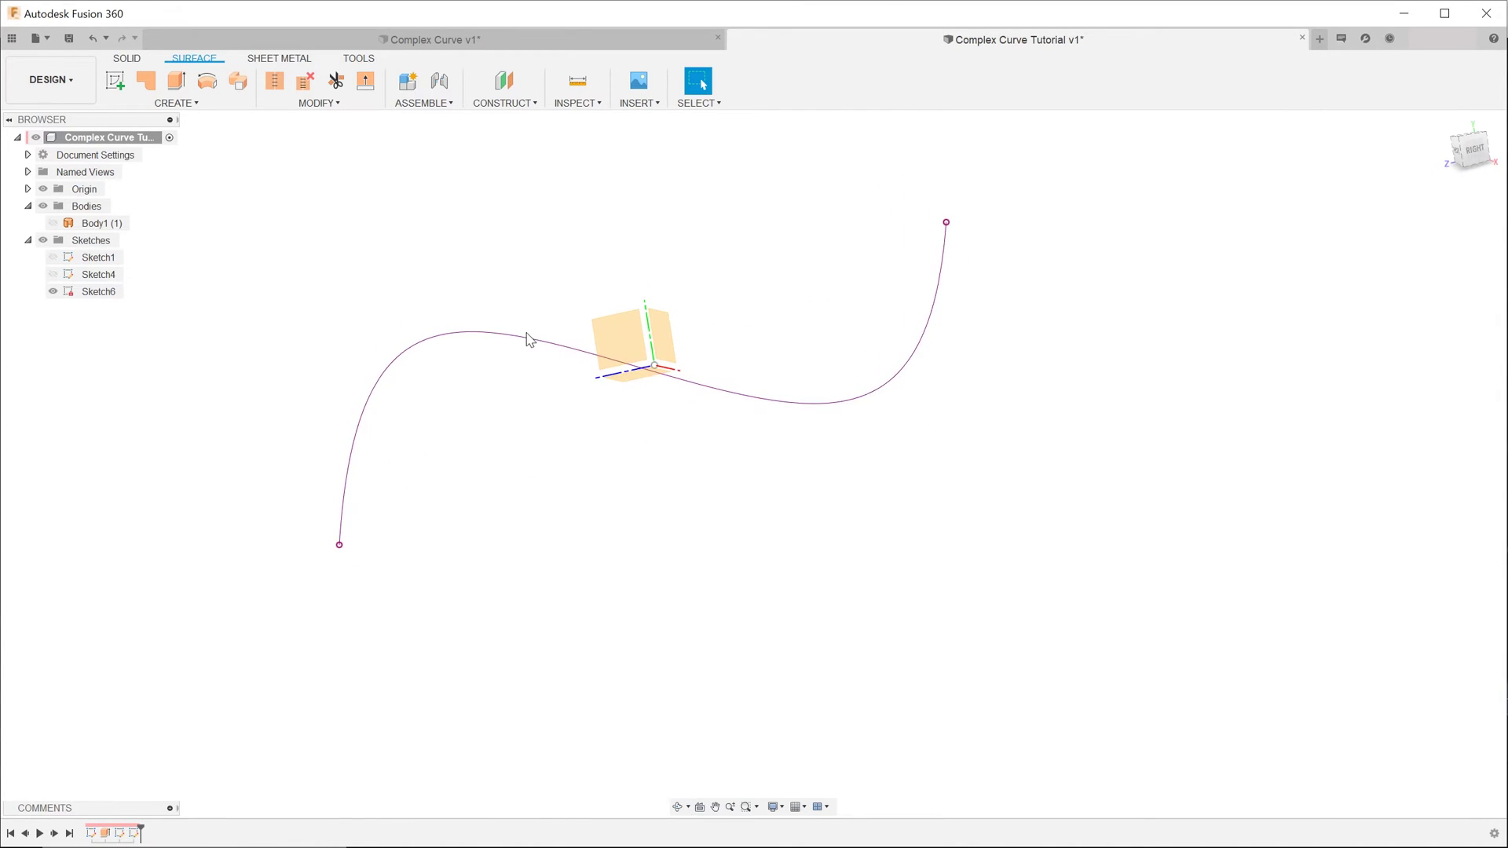
{"action": "left_click", "coordinate": [44, 189]}
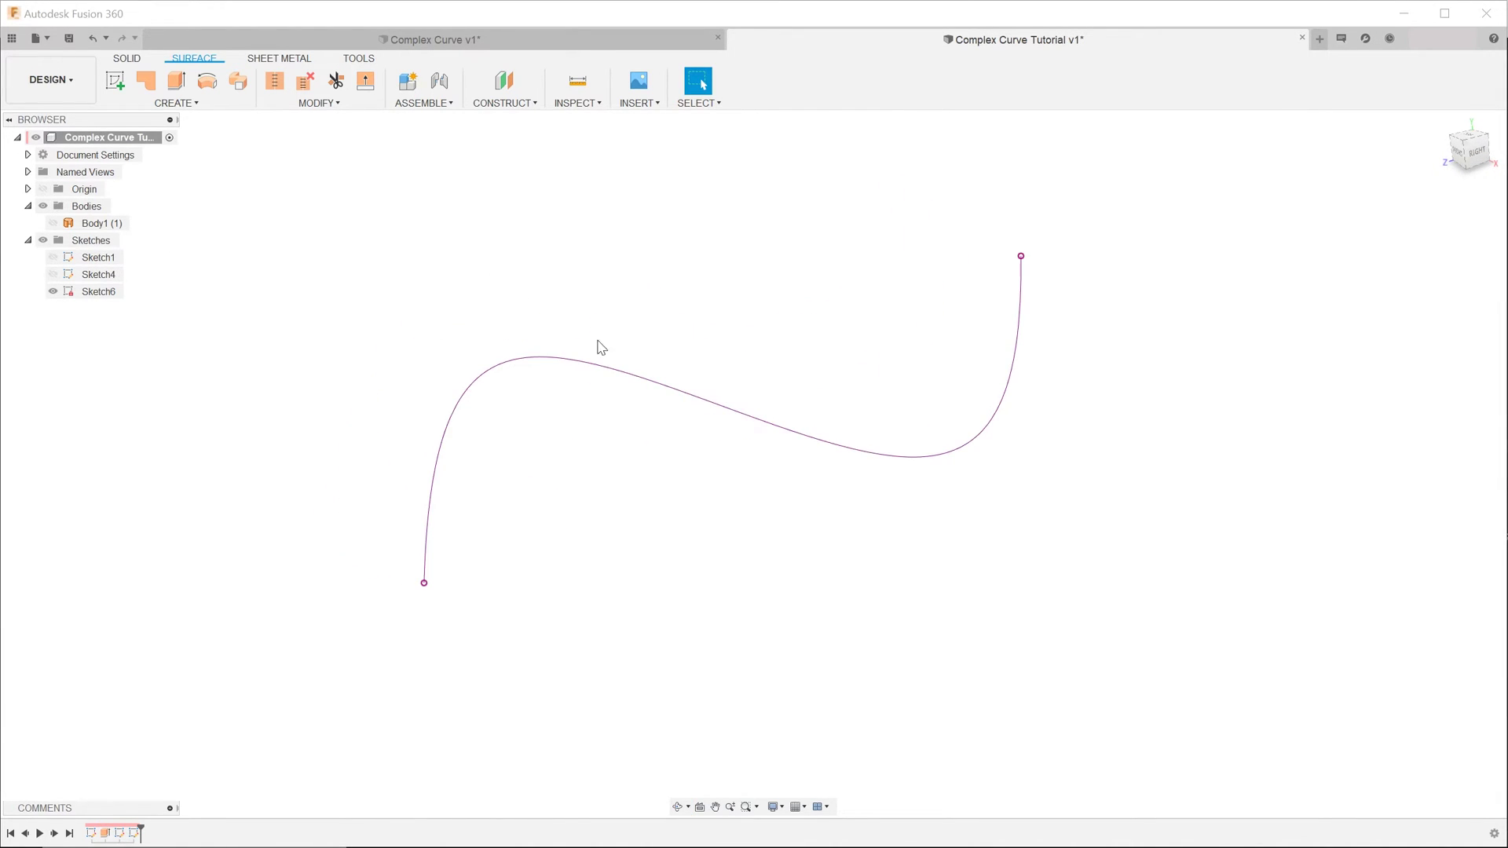
{"action": "middle_click_drag", "start_coordinate": [677, 482], "coordinate": [653, 500], "text": "shift"}
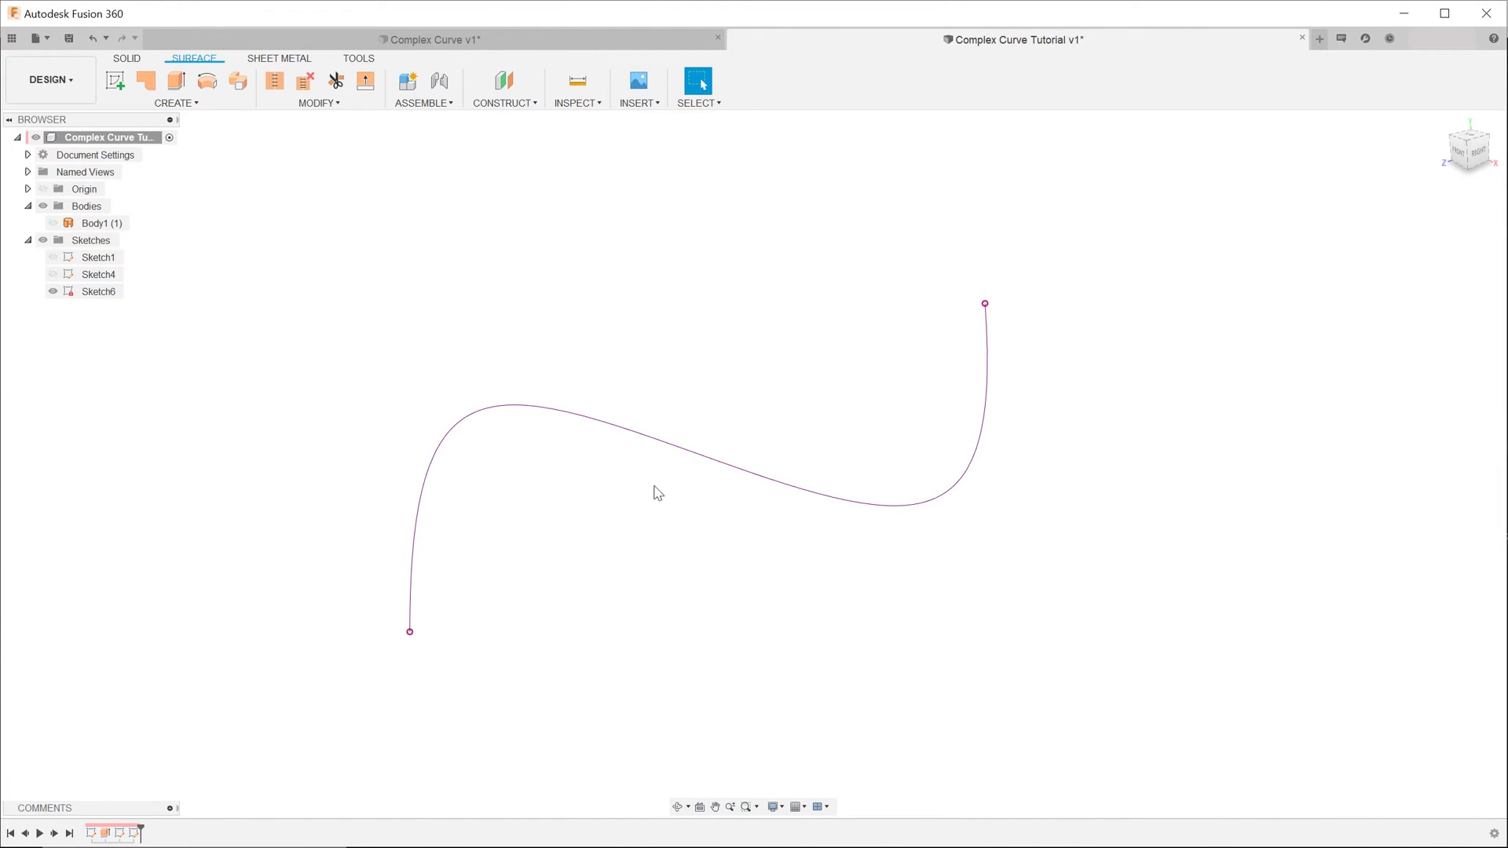
Create a Plane Along Path on the projected 3D curve at its end.
{"action": "left_click", "coordinate": [504, 103]}
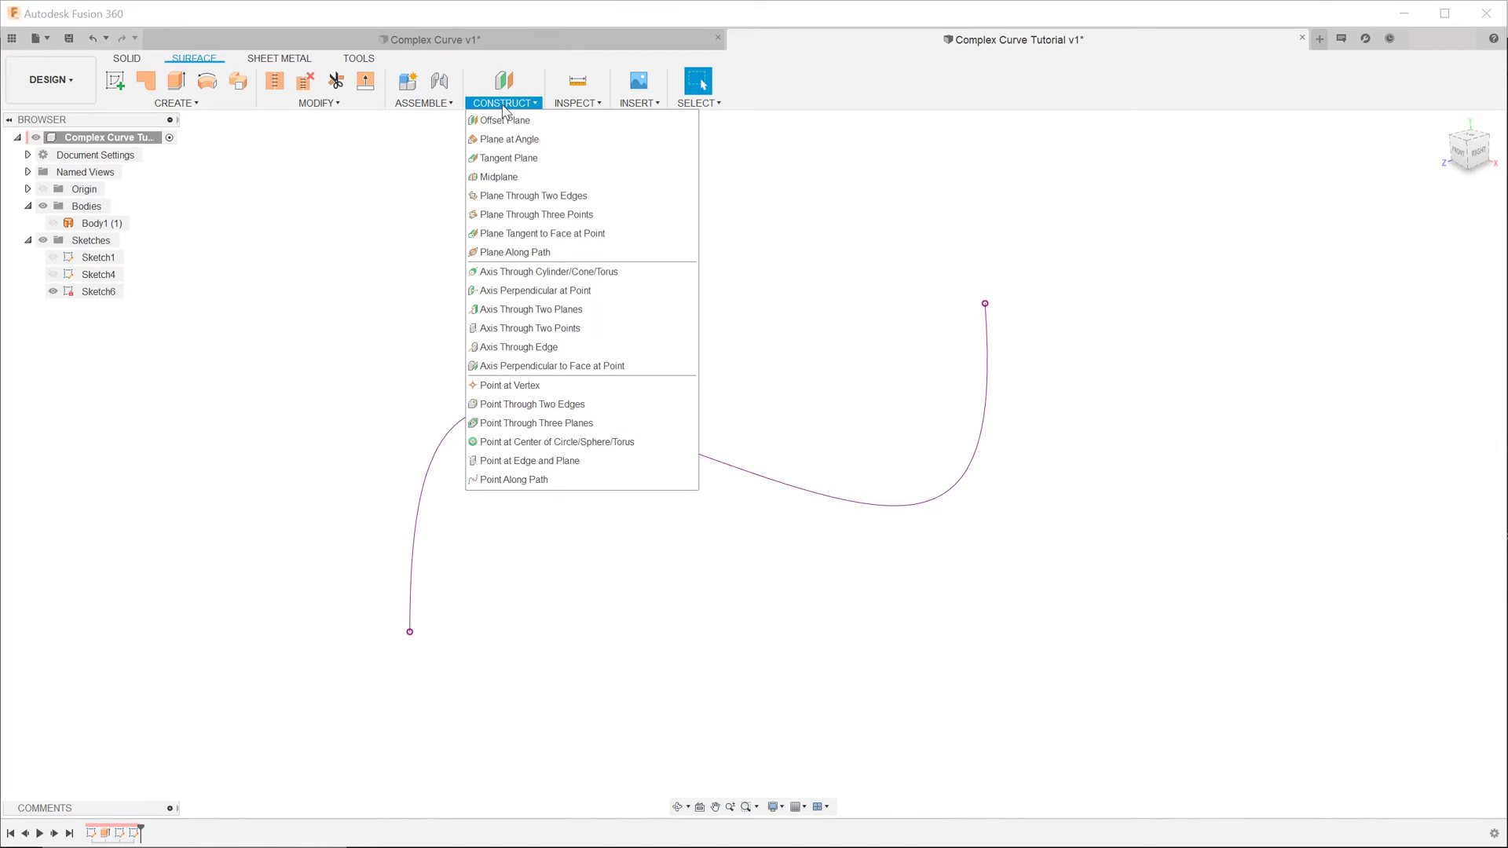
{"action": "left_click", "coordinate": [563, 258]}
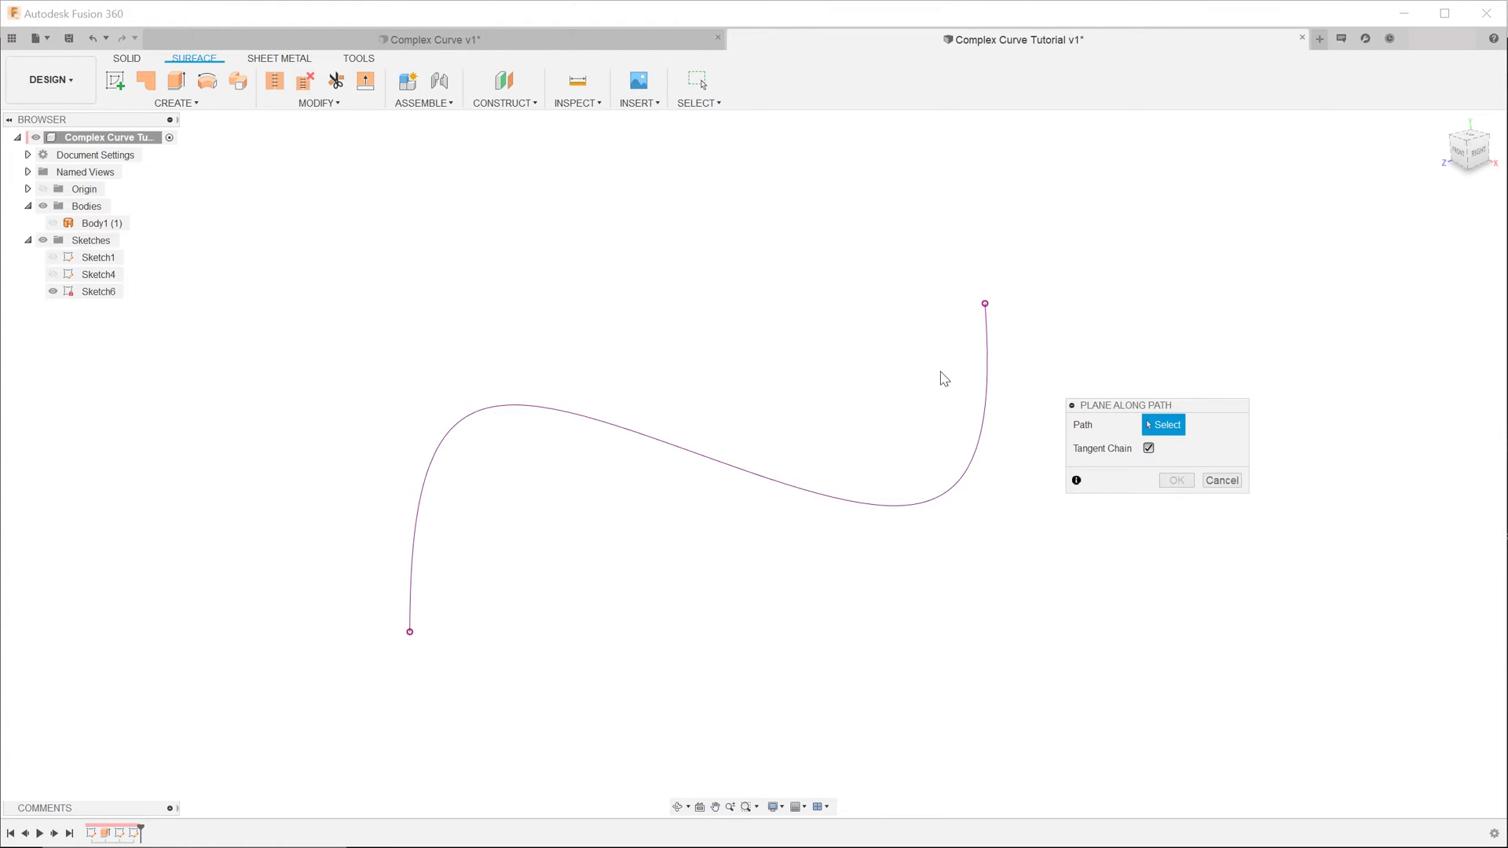
{"action": "left_click", "coordinate": [987, 382]}
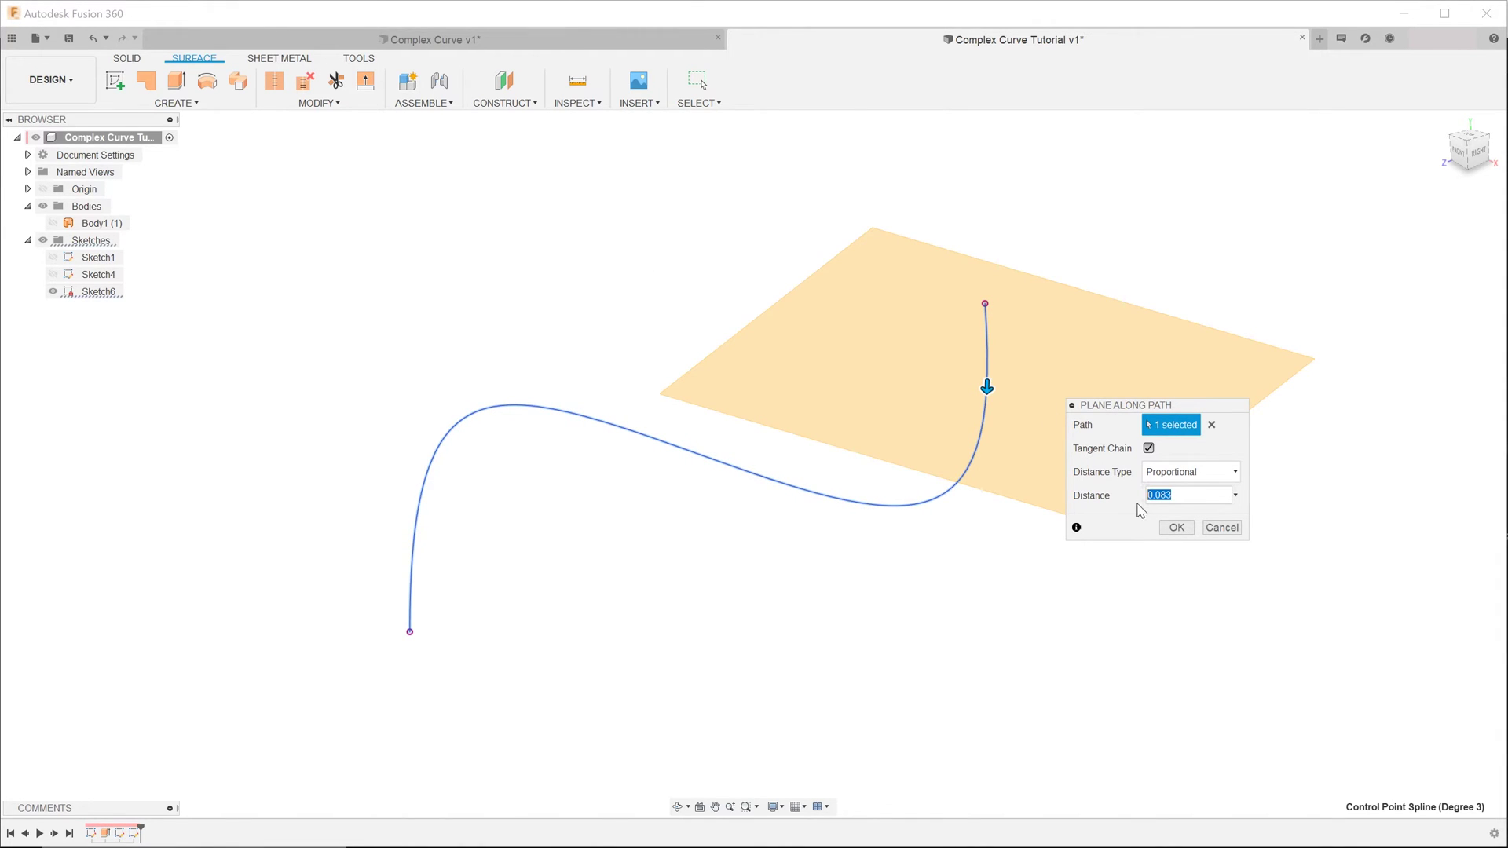
{"action": "middle_click_drag", "start_coordinate": [992, 489], "coordinate": [768, 384], "text": "shift"}
{"action": "left_click", "coordinate": [1176, 527]}
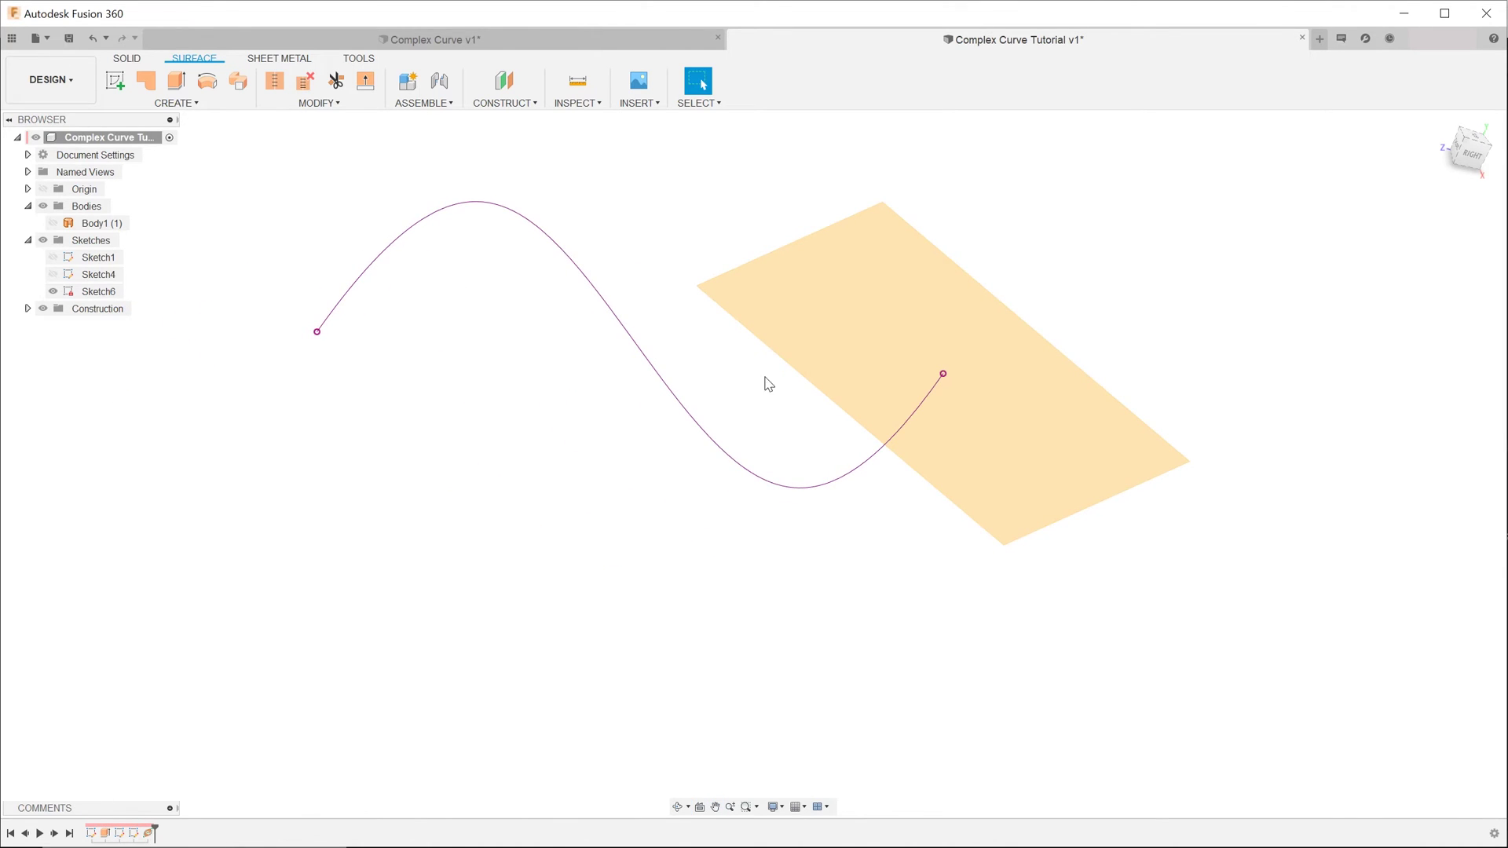
{"action": "right_click", "coordinate": [849, 340]}
Sketch a small circle on the new plane centred on the curve's endpoint, then start Sweep.
{"action": "left_click", "coordinate": [840, 425]}
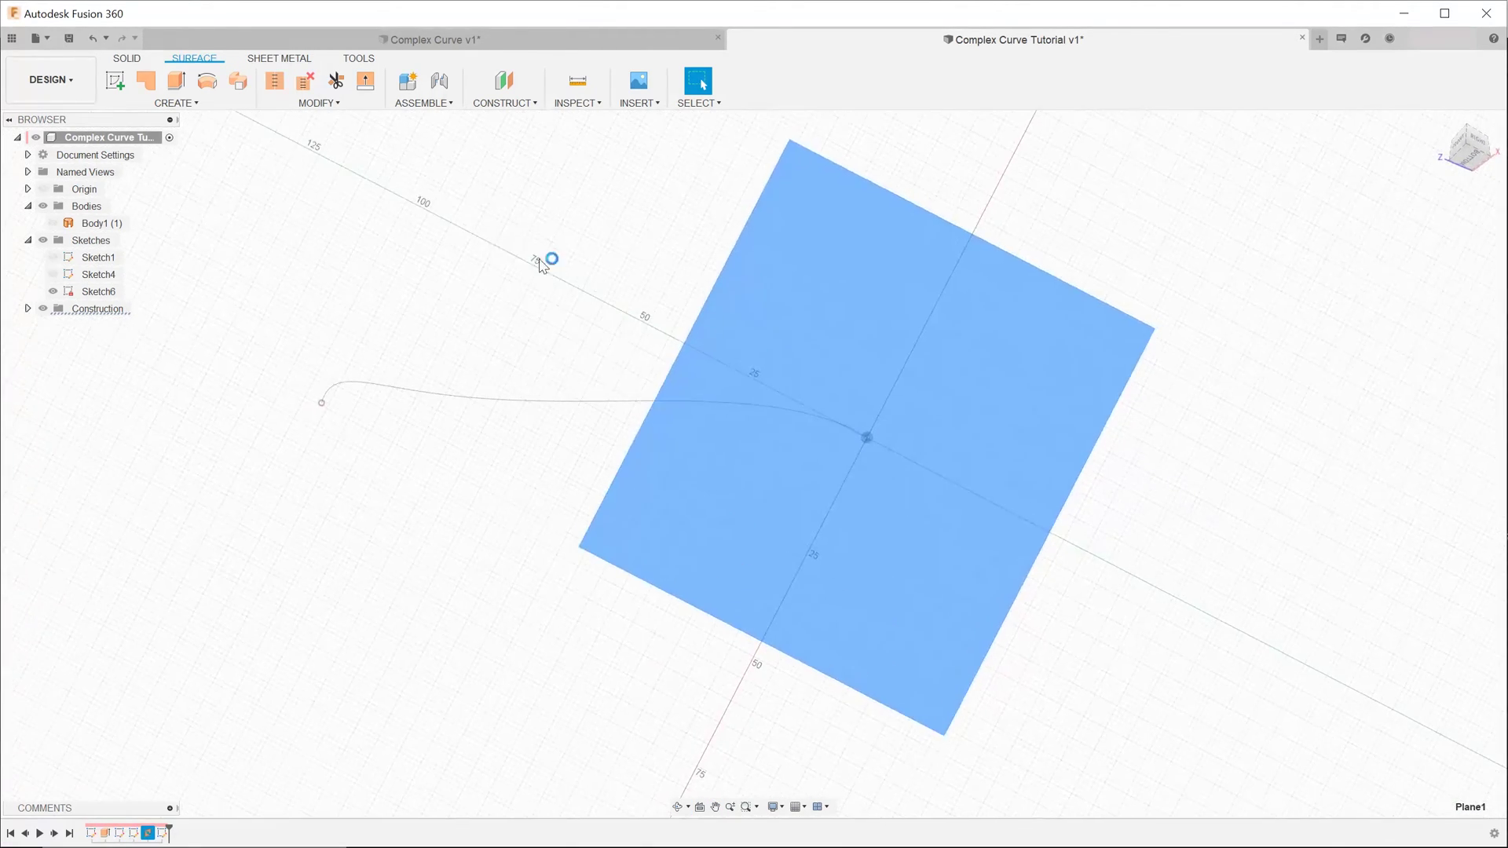
{"action": "key", "text": "c"}
{"action": "left_click", "coordinate": [867, 438]}
{"action": "left_click", "coordinate": [881, 469]}
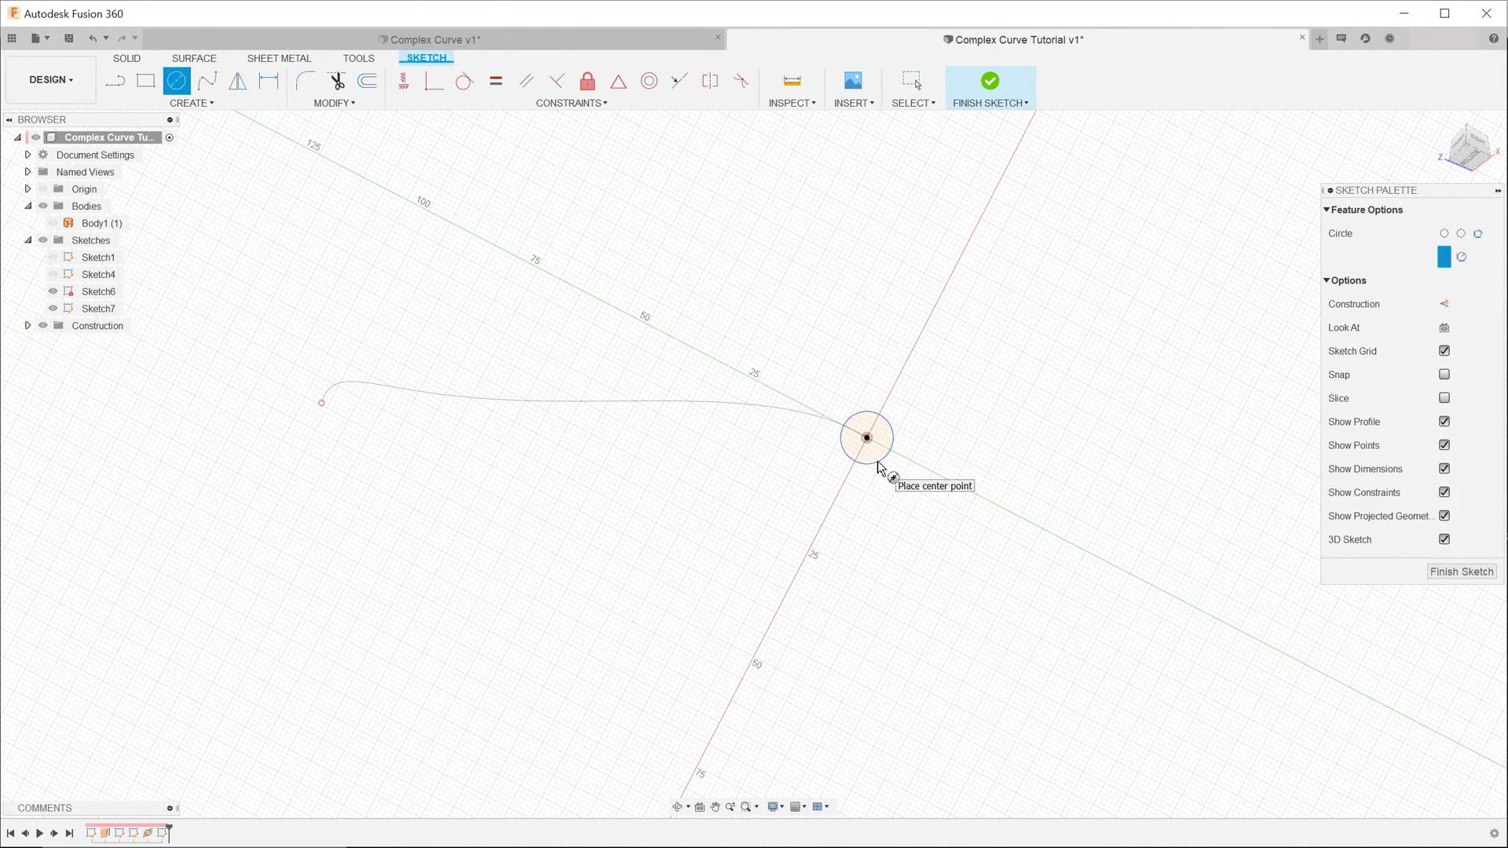
{"action": "left_click", "coordinate": [990, 81]}
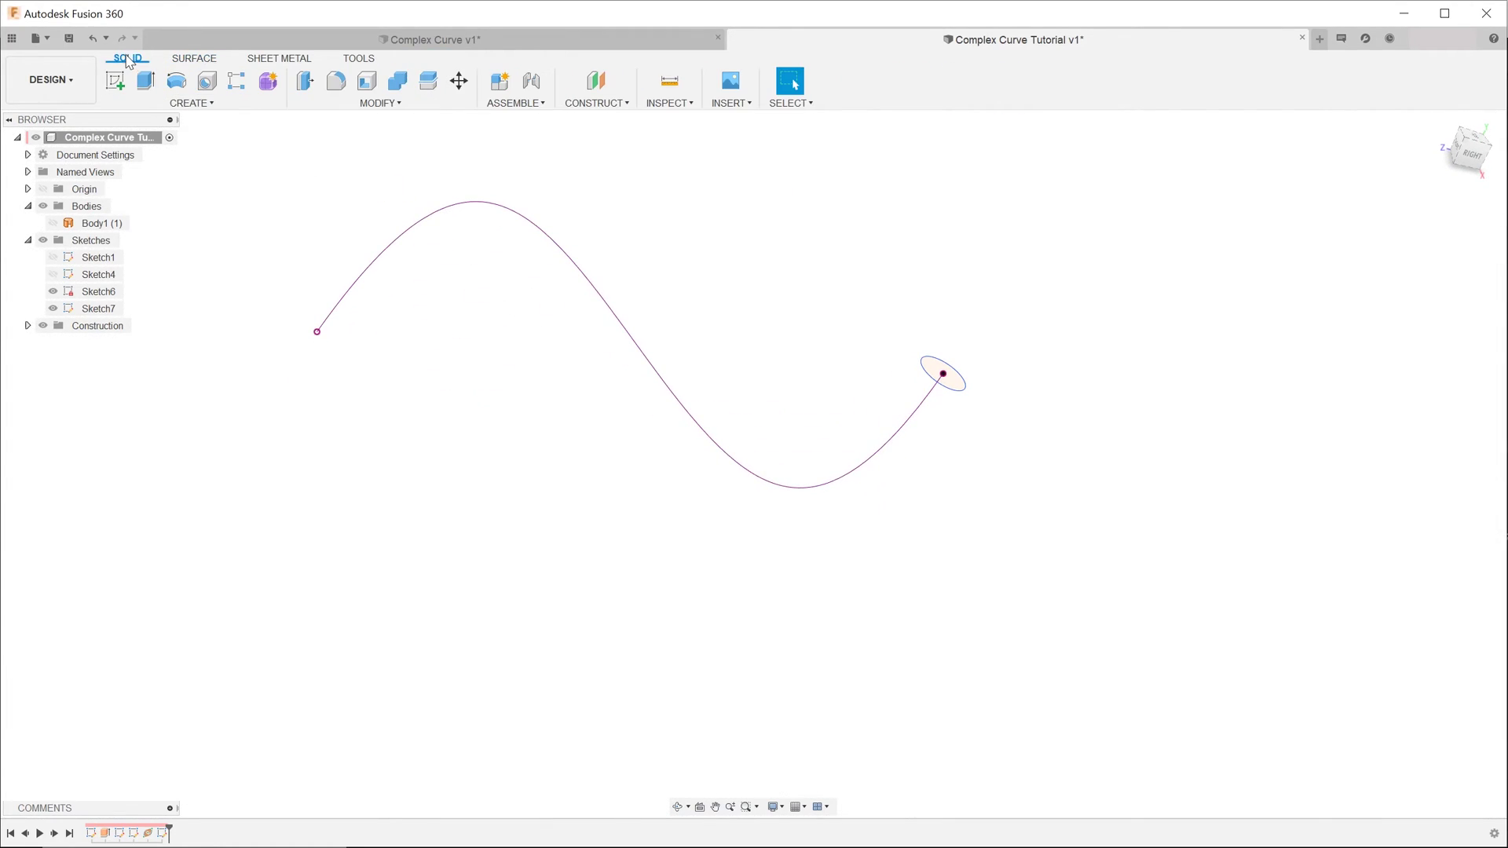
{"action": "left_click", "coordinate": [194, 103]}
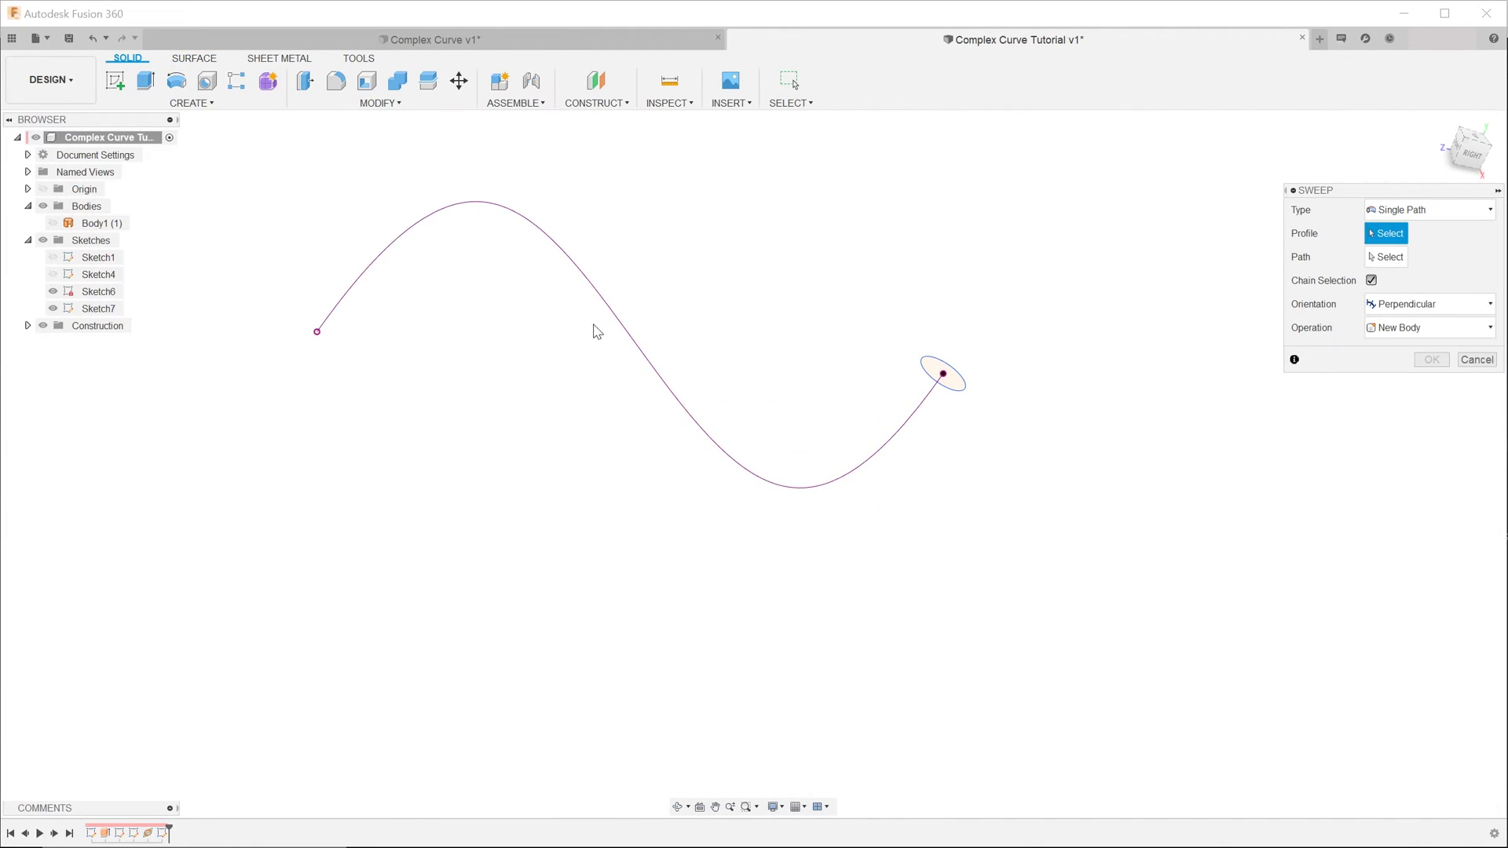
{"action": "left_click_drag", "start_coordinate": [1314, 192], "coordinate": [1024, 274]}
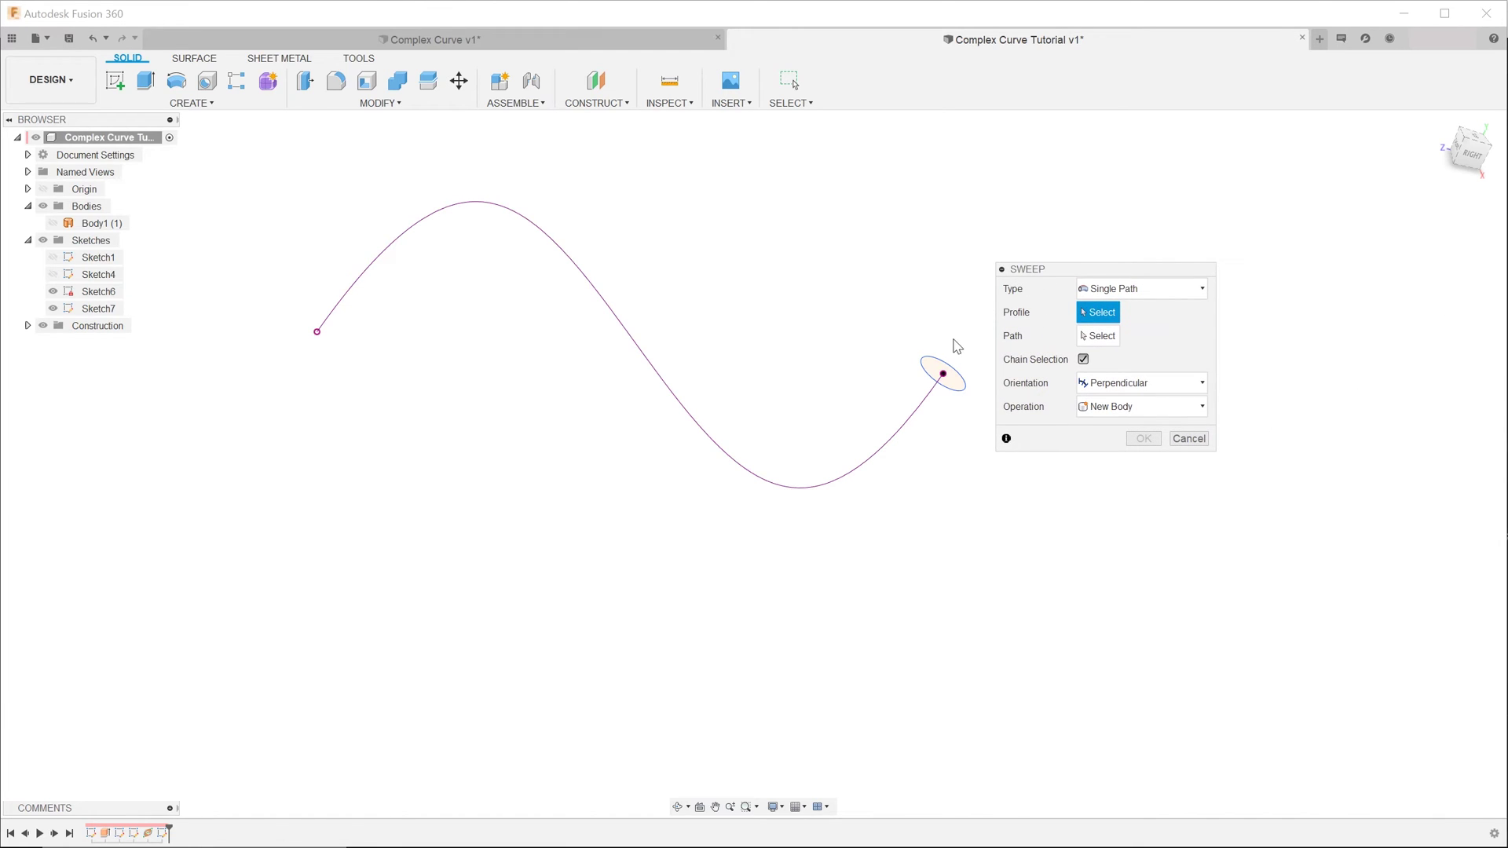